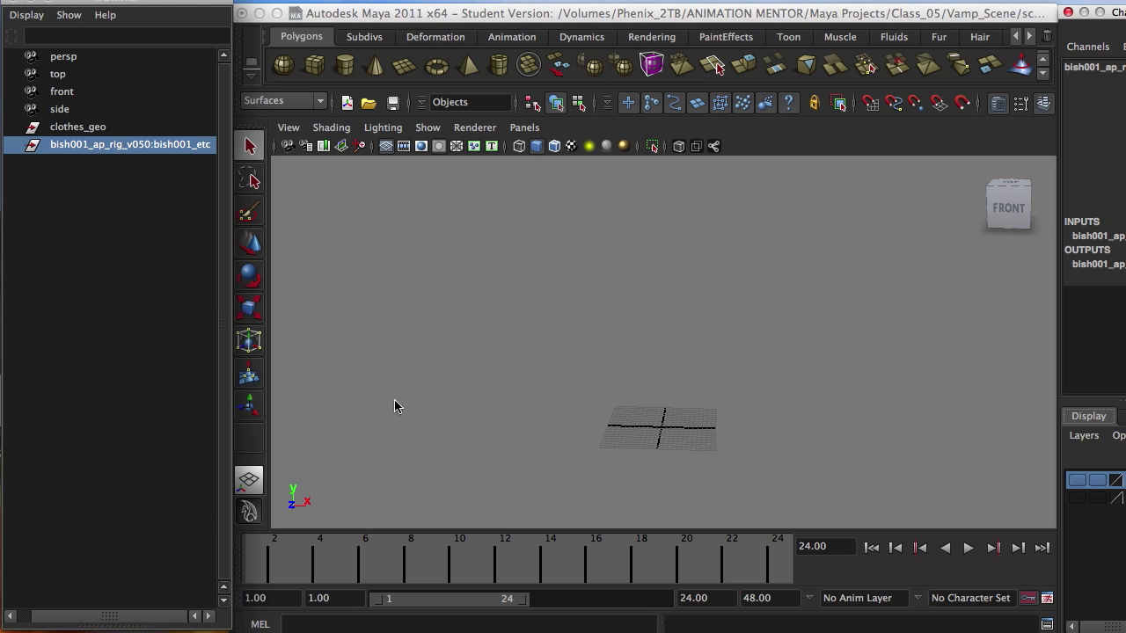
- Make the clothing display layer visible so the suit shows in the perspective view
left_click_drag(627, 400, 762, 305, "alt")
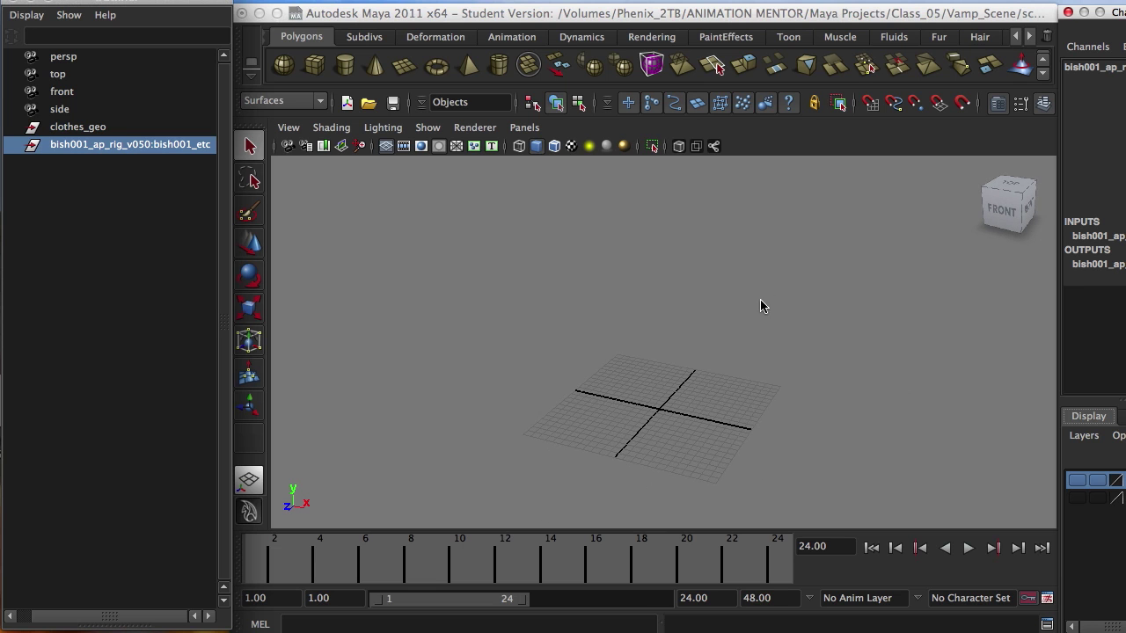
left_click(1077, 480)
left_click_drag(665, 443, 684, 400, "alt")
right_click_drag(684, 393, 715, 396, "alt")
middle_click_drag(715, 395, 697, 551, "alt")
mouse_move(660, 440)
left_mouse_down("alt")
mouse_move(636, 440)
mouse_move(691, 445)
mouse_move(668, 440)
left_mouse_up("alt")
middle_click_drag(630, 424, 725, 445, "alt")
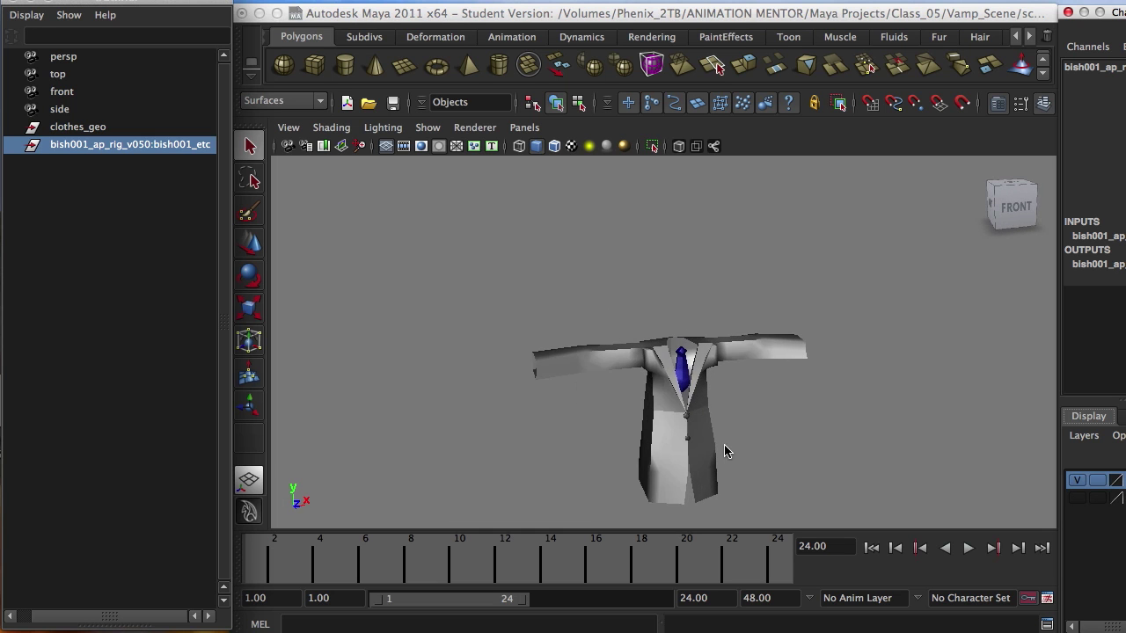
left_click_drag(724, 445, 660, 395, "alt")
- Select all the suit pieces and examine the jacket, tie and button meshes from several angles, dismissing the student-version save prompt
left_click_drag(593, 322, 726, 395)
left_click_drag(648, 478, 747, 407, "alt")
middle_click_drag(703, 406, 643, 427, "alt")
right_click_drag(621, 424, 873, 414, "alt")
middle_click_drag(520, 419, 562, 251, "alt")
left_click_drag(727, 427, 671, 382, "alt")
middle_click_drag(671, 383, 661, 355, "alt")
left_click_drag(661, 354, 763, 444, "alt")
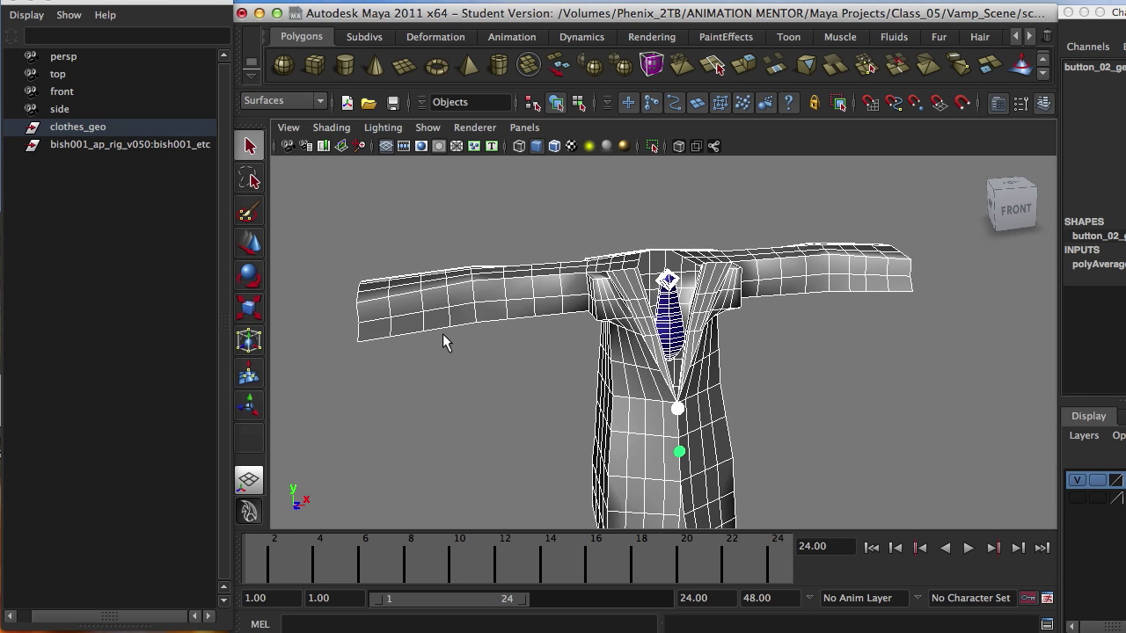
left_click_drag(467, 348, 369, 362, "alt")
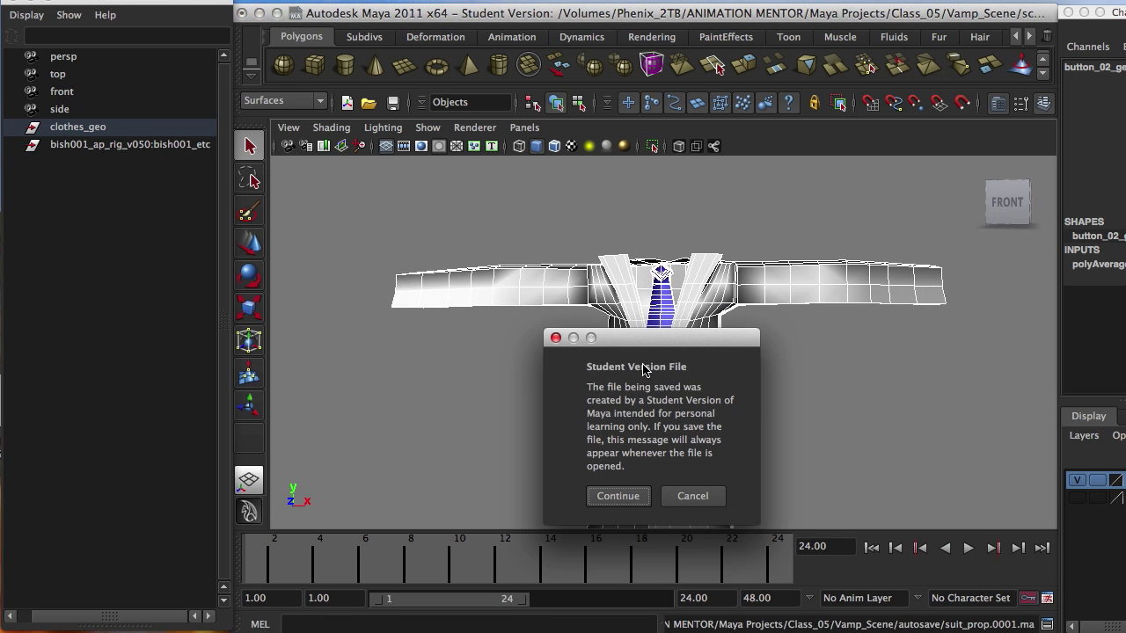
left_click(692, 495)
left_click_drag(691, 489, 640, 431, "alt")
right_click_drag(640, 431, 598, 403, "alt")
left_click_drag(598, 403, 685, 437, "alt")
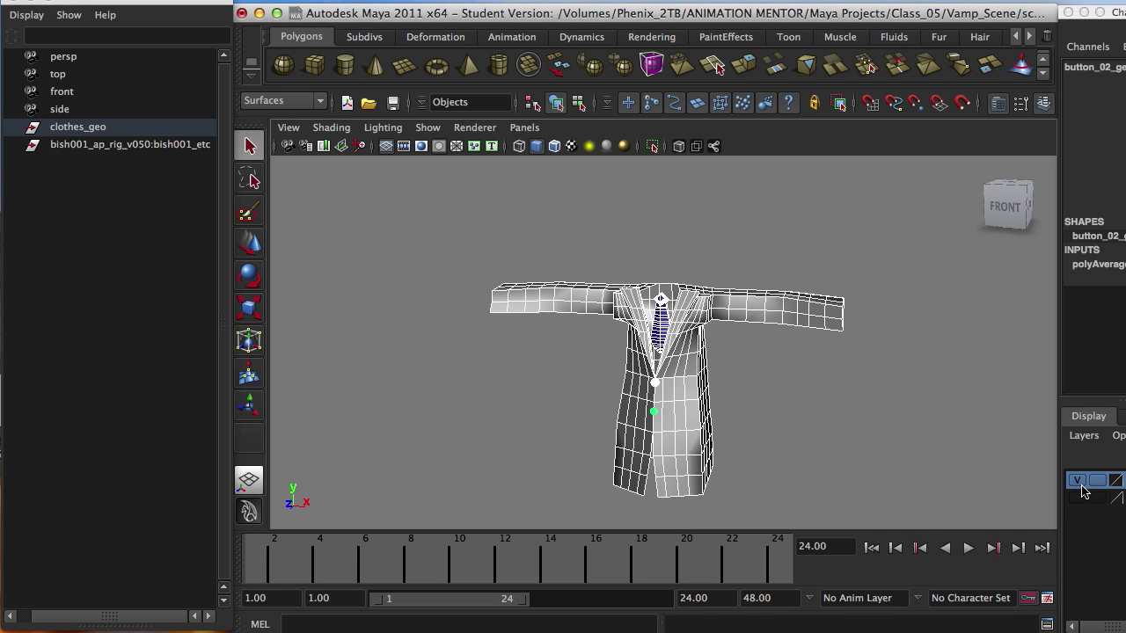
- Check the tie_geo and suit_geo members of the clothes_geo group, leaving the group selected and collapsed
left_click(77, 126)
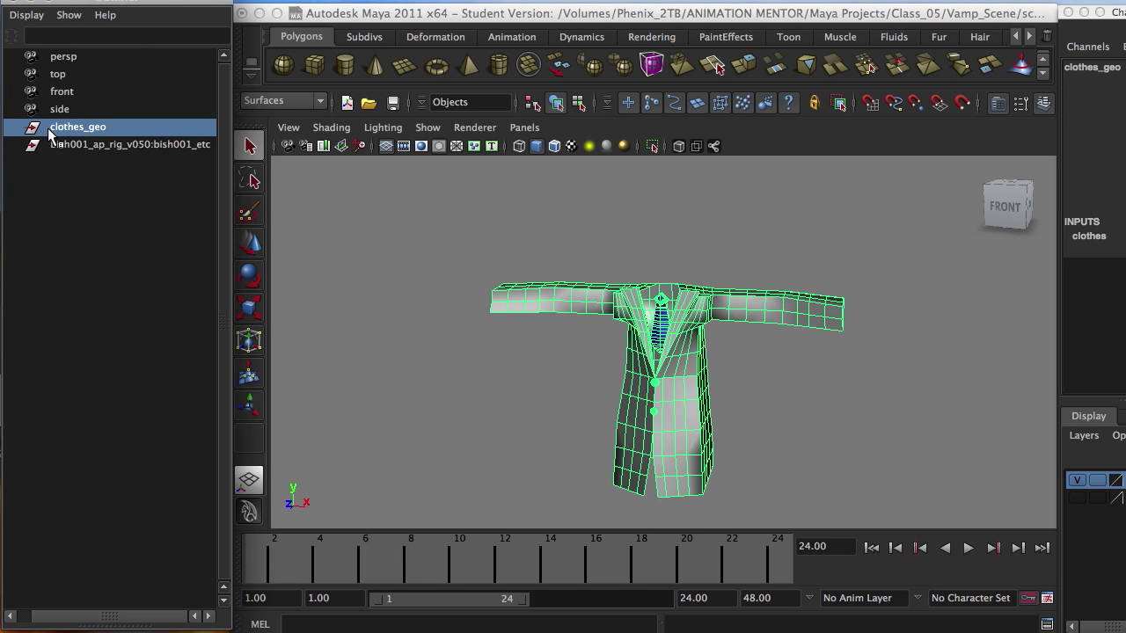
left_click_drag(80, 615, 60, 617)
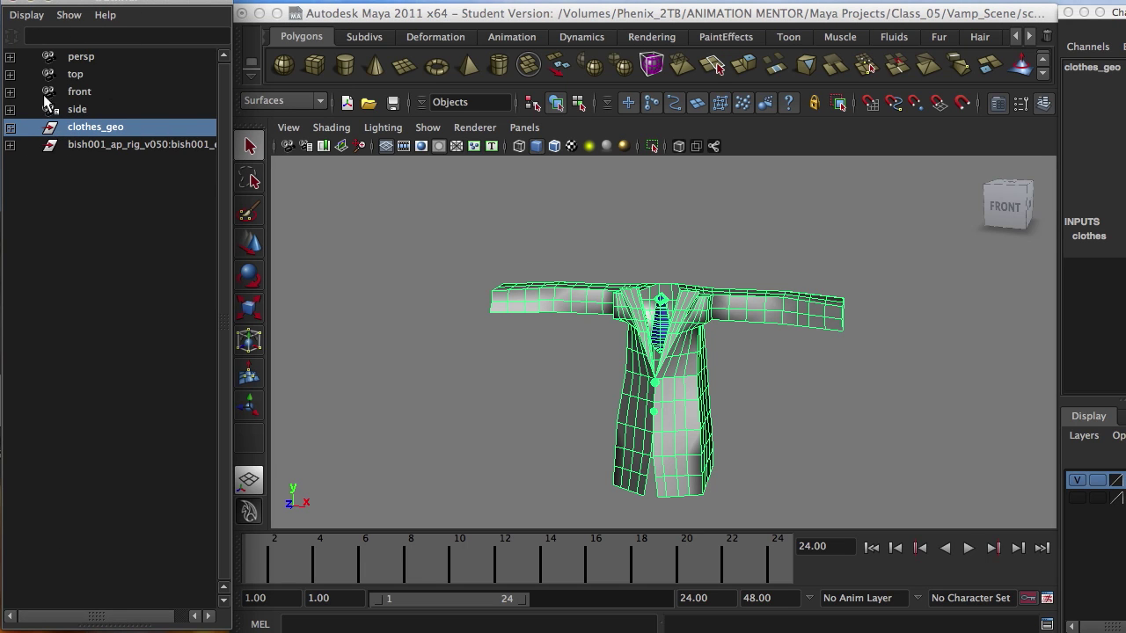
left_click(10, 126)
left_click(98, 144)
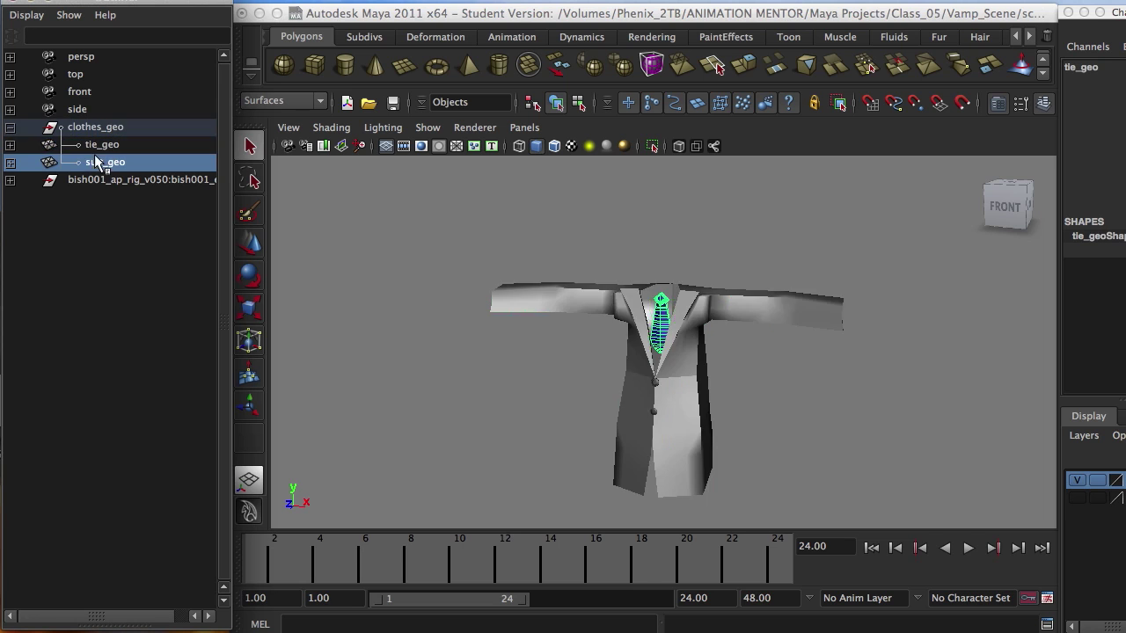
left_click(97, 160)
left_click(97, 146)
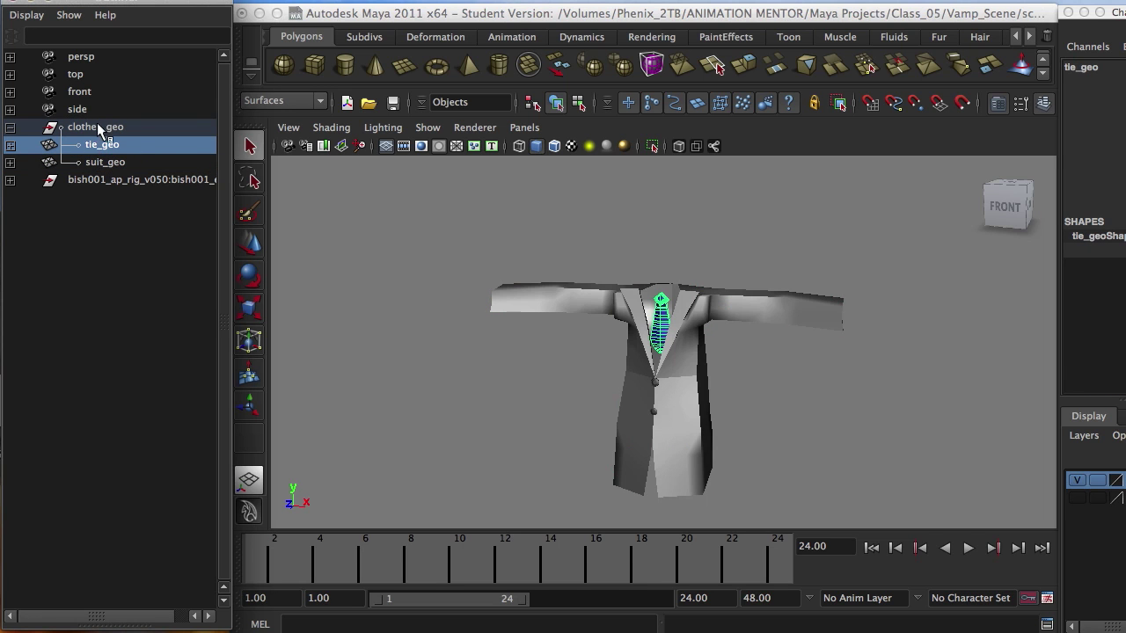
left_click(104, 126)
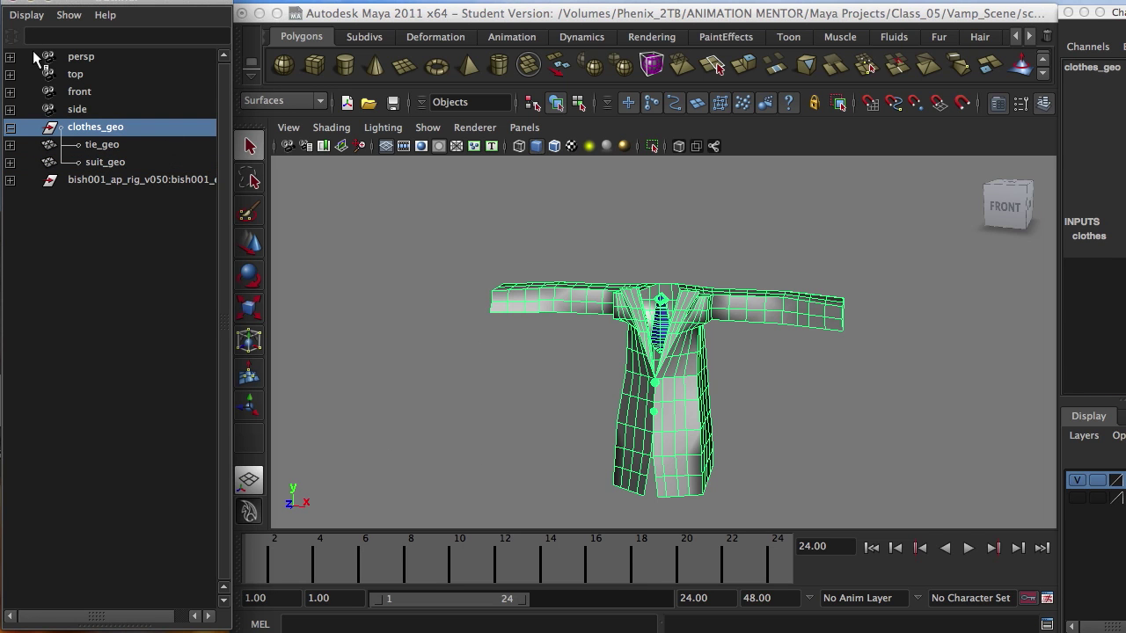
left_click(10, 128)
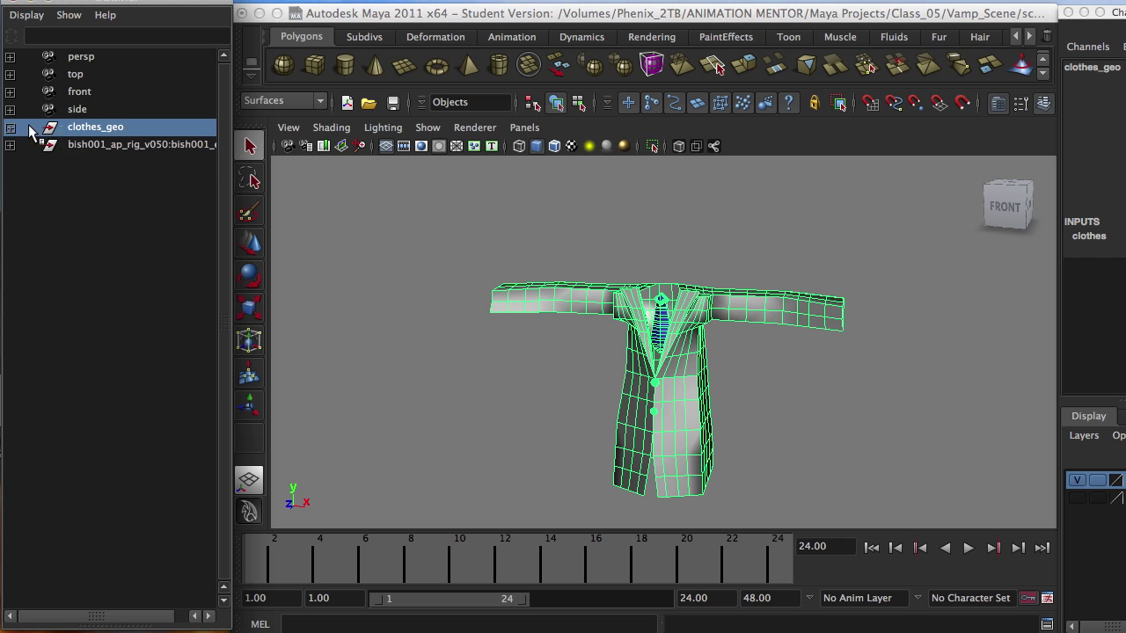
- Make the character rig's display layer visible to see how the suit sits on the body
left_click(1077, 498)
scroll(528, 387, "down", 5)
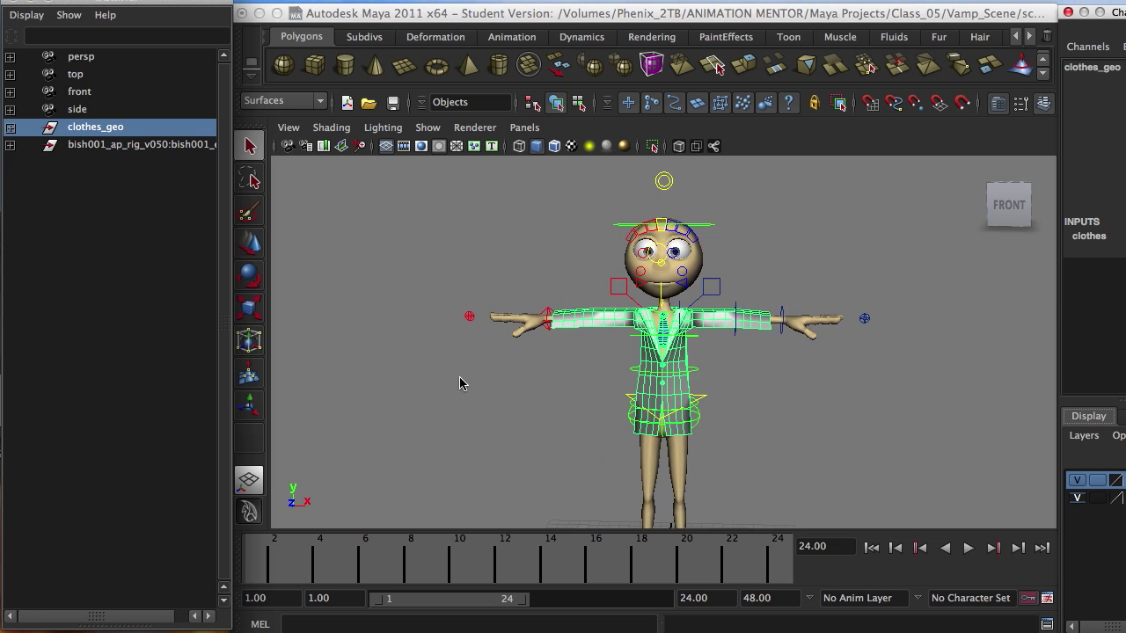
left_click_drag(459, 384, 843, 466, "alt")
mouse_move(615, 435)
left_mouse_down("alt")
mouse_move(756, 441)
mouse_move(603, 419)
left_mouse_up("alt")
right_click_drag(650, 415, 886, 417, "alt")
left_click_drag(755, 426, 672, 436, "alt")
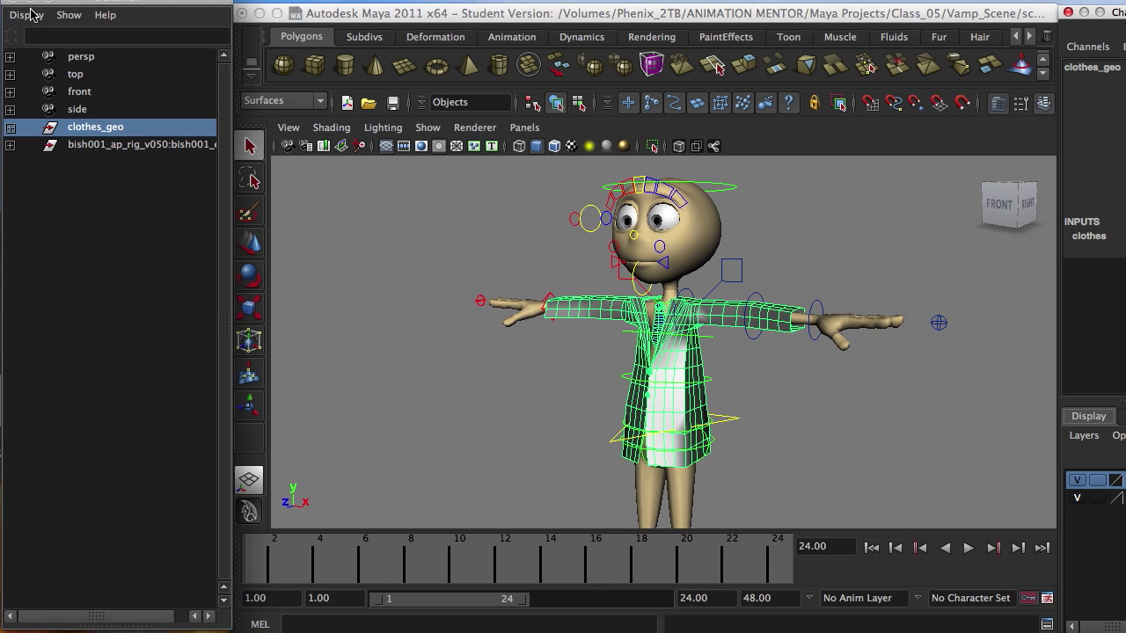
- Expand the bish001 rig hierarchy down to its geometry nodes and select the body mesh's shape node
left_click(115, 144)
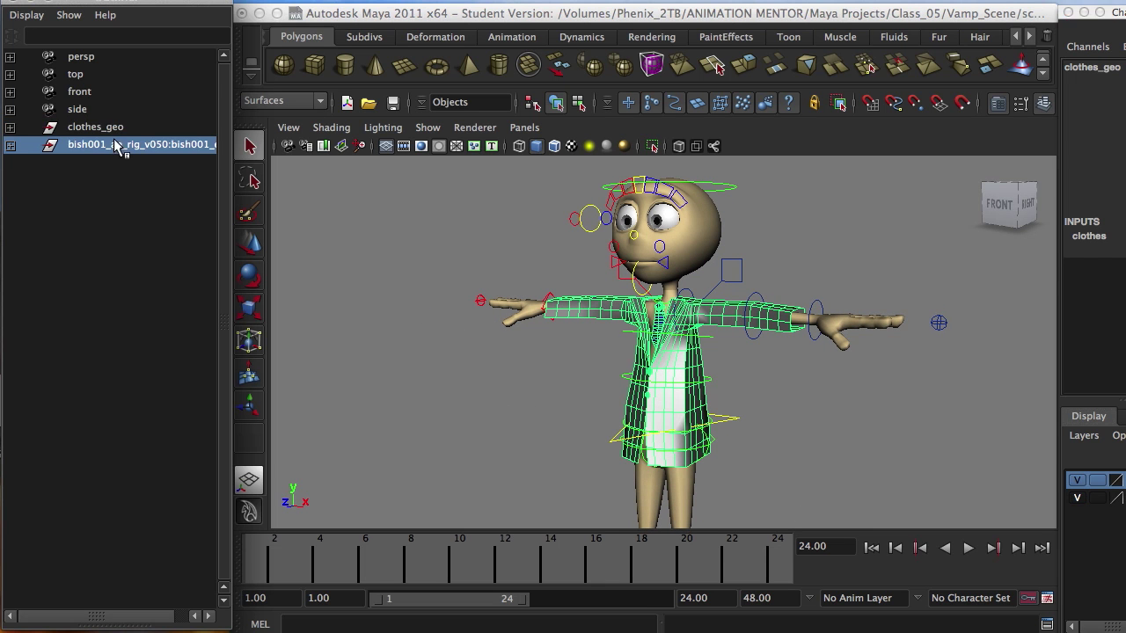
left_click(10, 144)
left_click(11, 163)
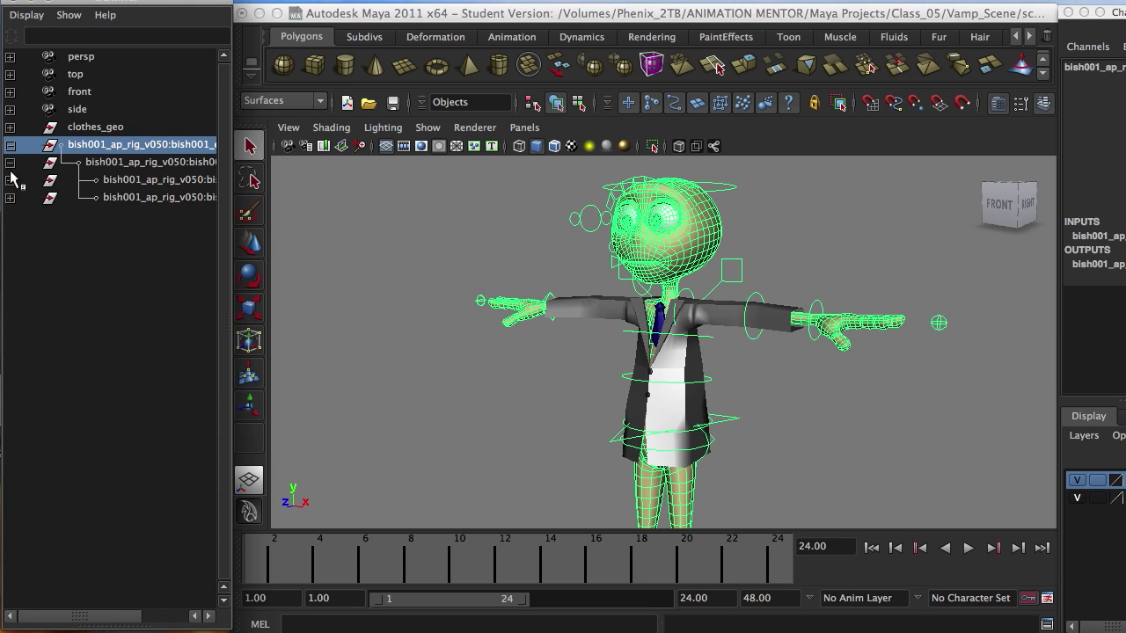
left_click(11, 179)
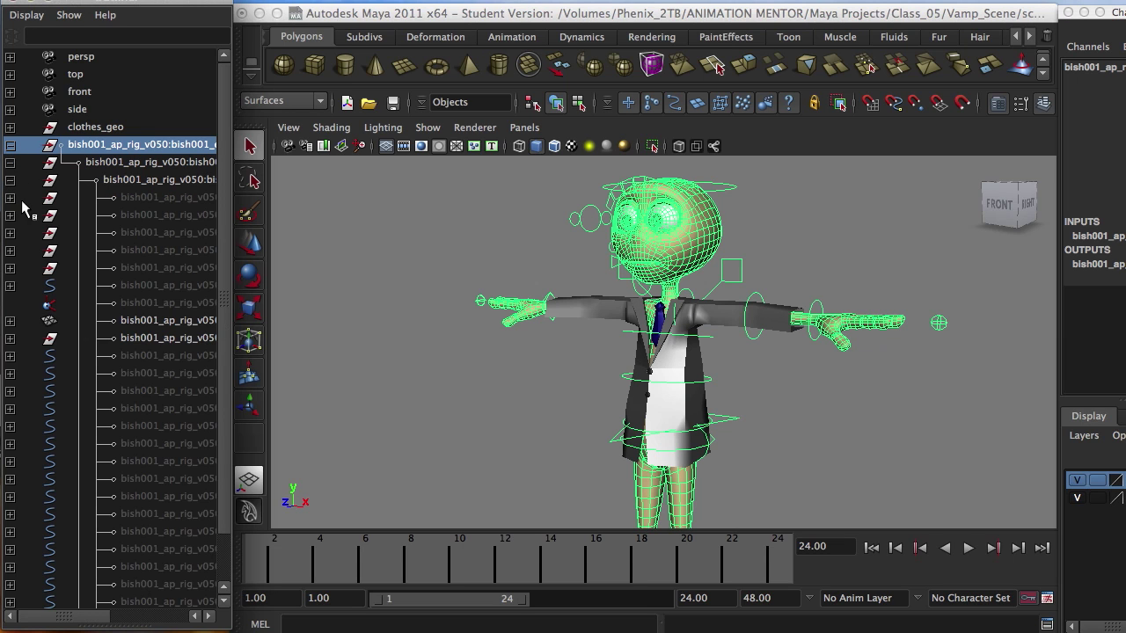
mouse_move(64, 621)
left_mouse_down()
mouse_move(163, 617)
mouse_move(56, 618)
left_mouse_up()
left_click(185, 321)
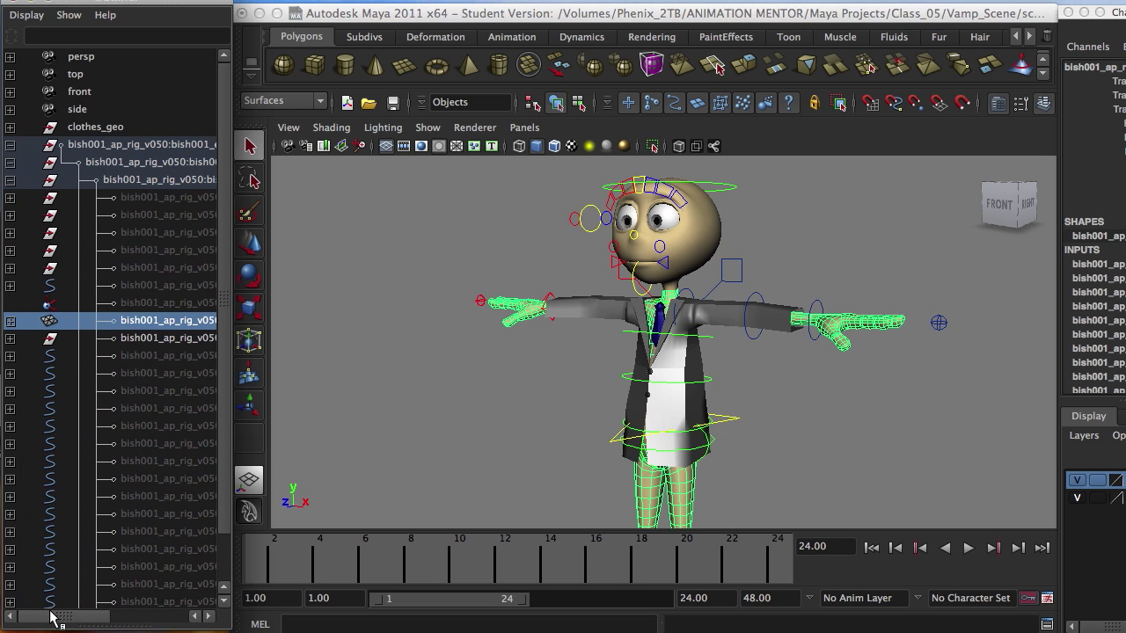
left_click(11, 322)
left_click(182, 341)
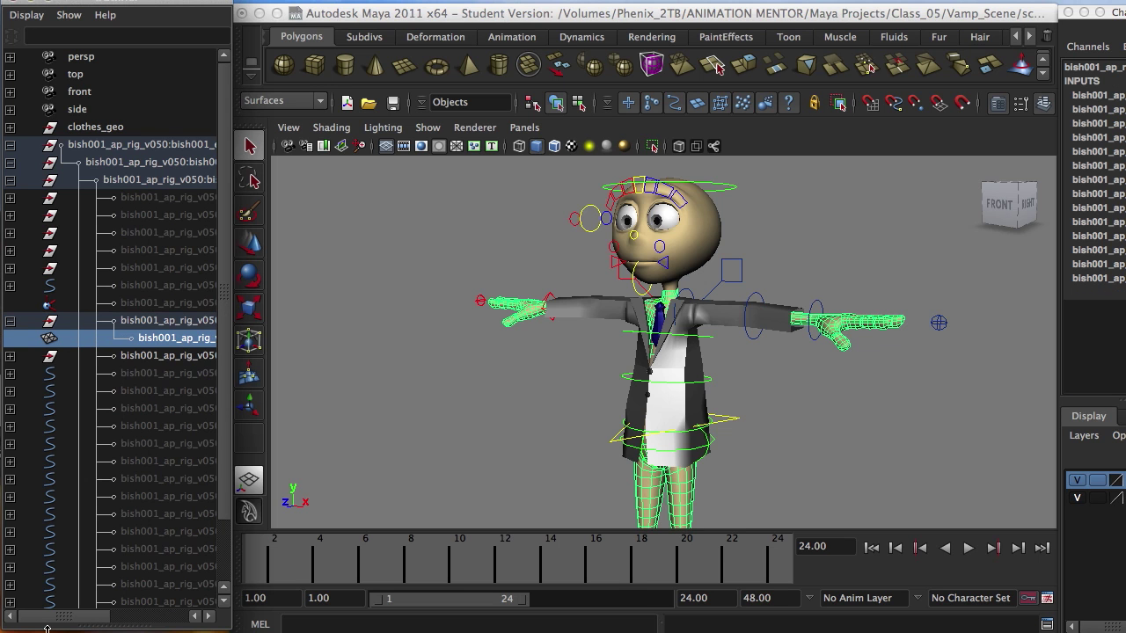
mouse_move(60, 622)
left_mouse_down()
mouse_move(181, 616)
mouse_move(70, 613)
left_mouse_up()
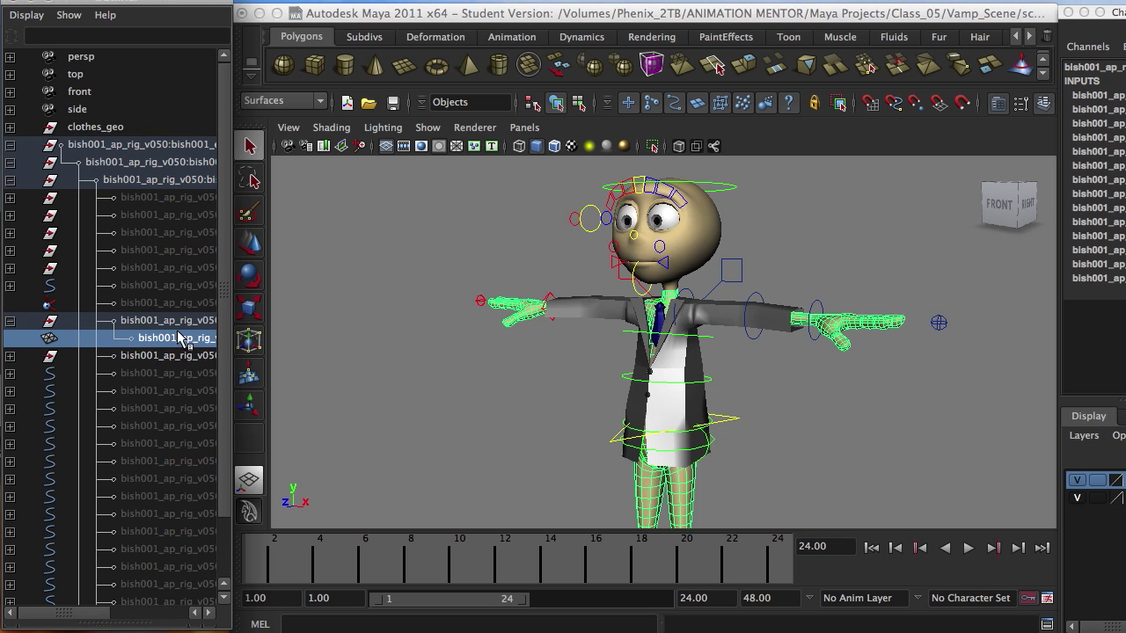
- Move the clothes_geo group into the bish001 rig hierarchy, directly below the body mesh node
left_click(98, 128)
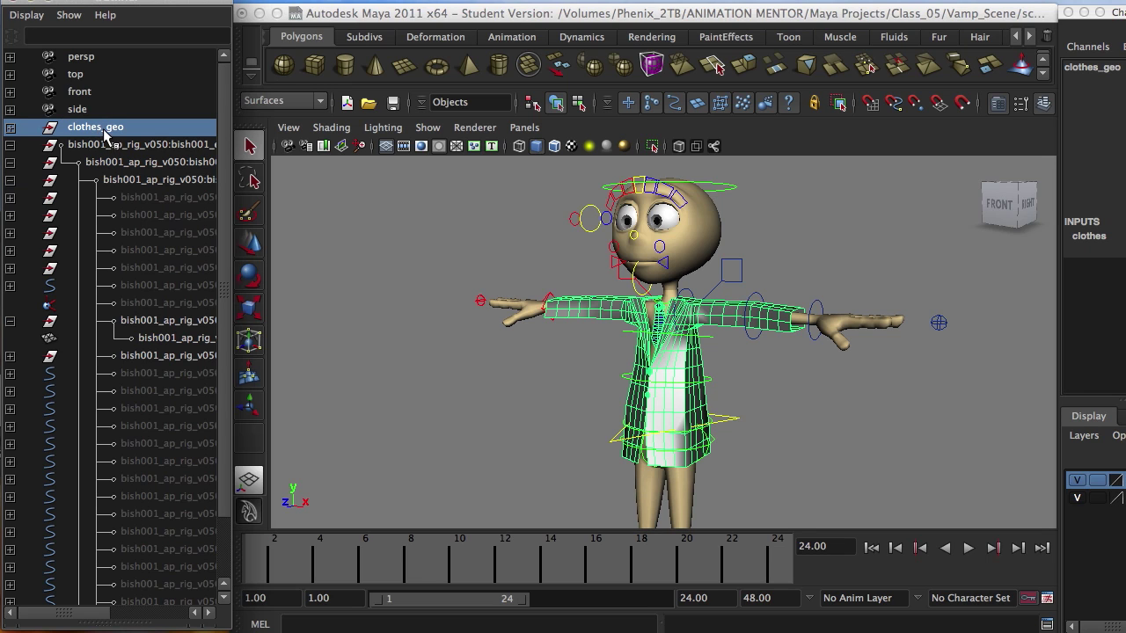
middle_click_drag(106, 131, 148, 352)
left_click(160, 322)
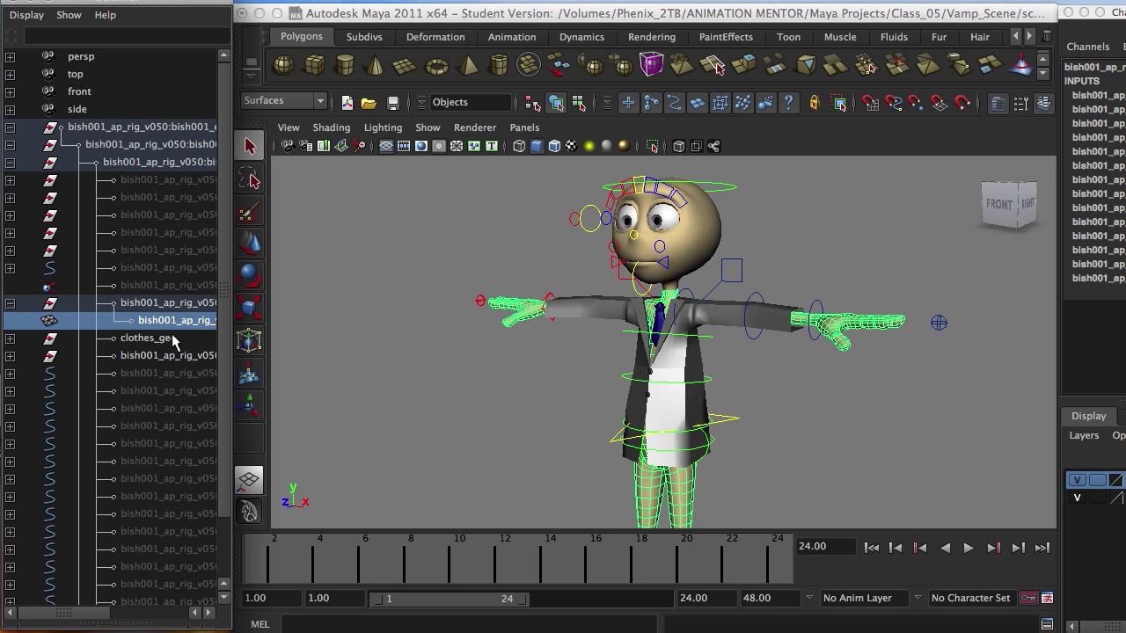
- Select clothes_geo, add the body mesh's shape node to the selection, and open the Wrap deformer options
left_click(141, 339)
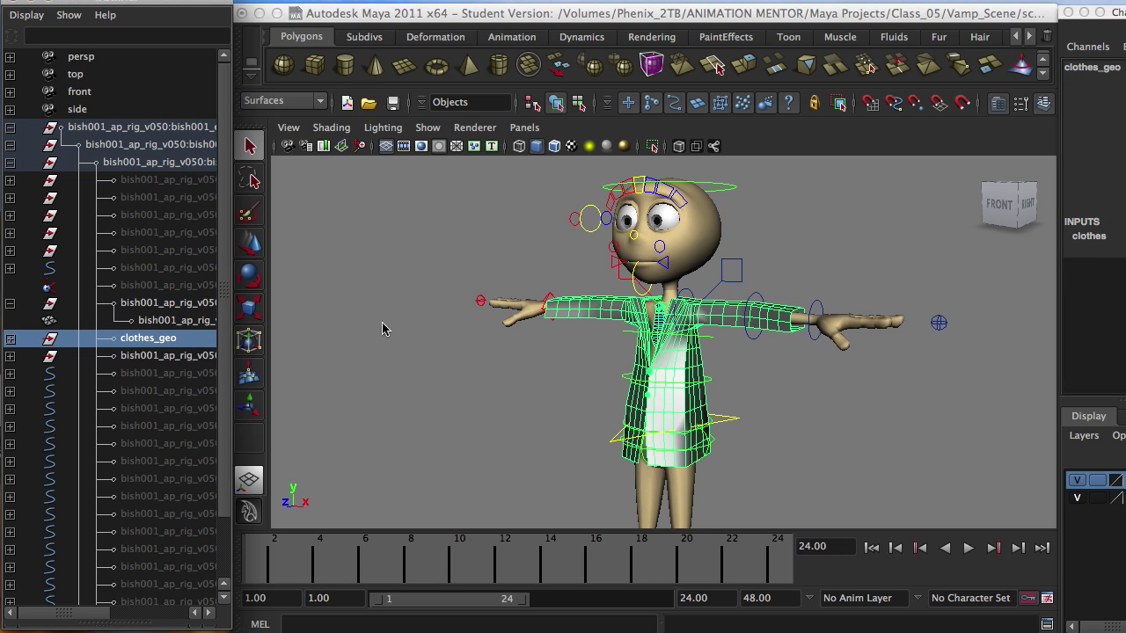
left_click(148, 322)
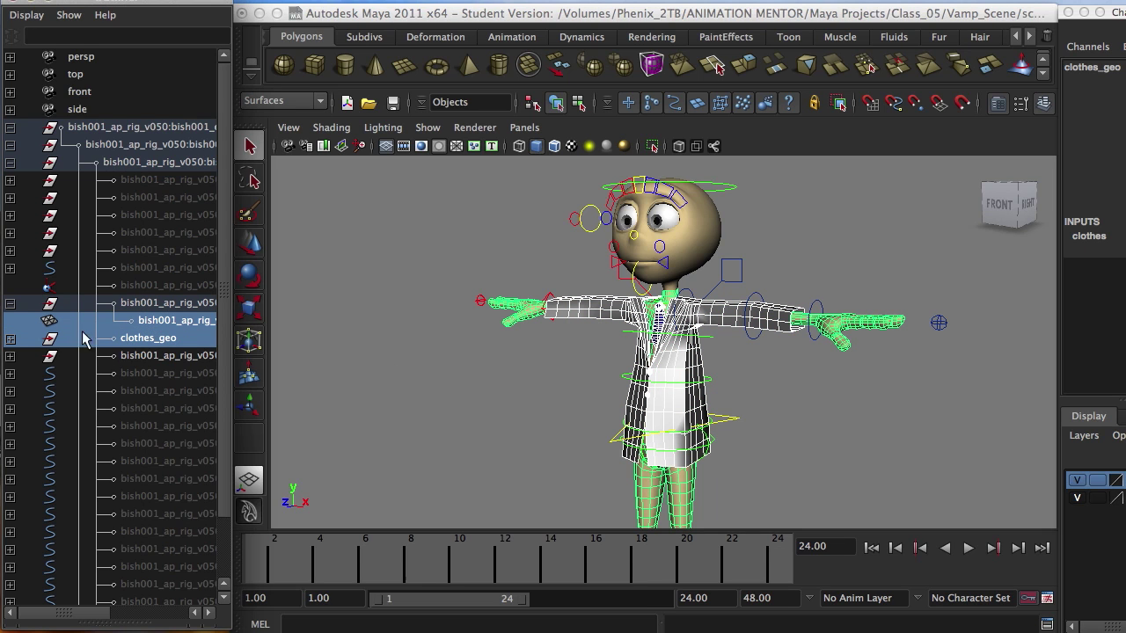
left_click(128, 339)
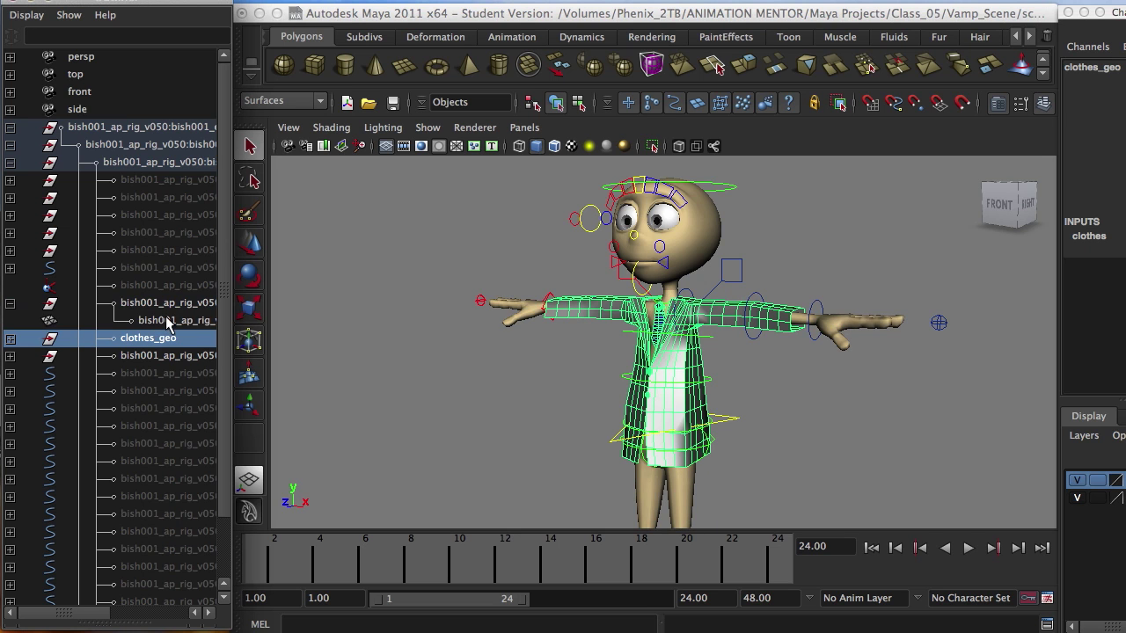
left_click(161, 324, "ctrl")
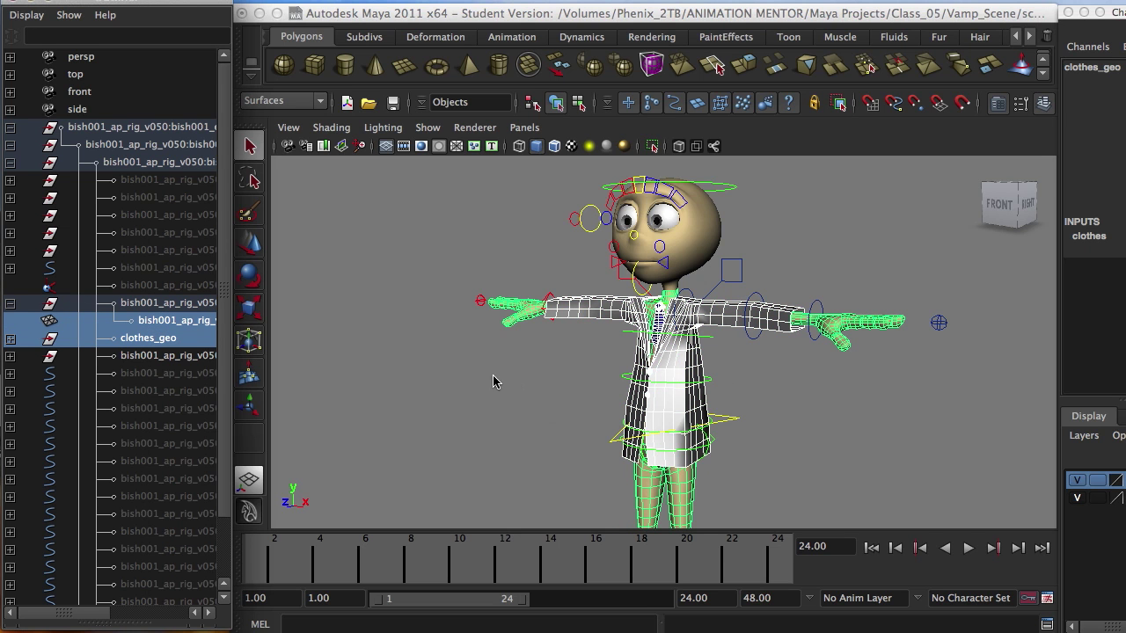
left_click_drag(495, 379, 573, 381, "alt")
key("space")
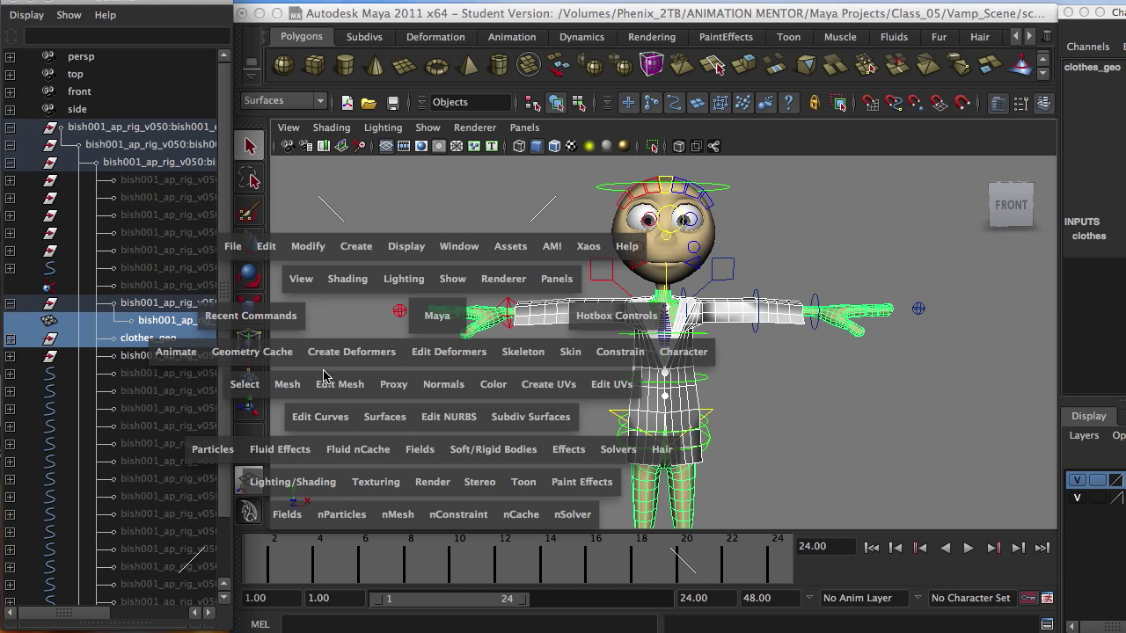
left_click(352, 352)
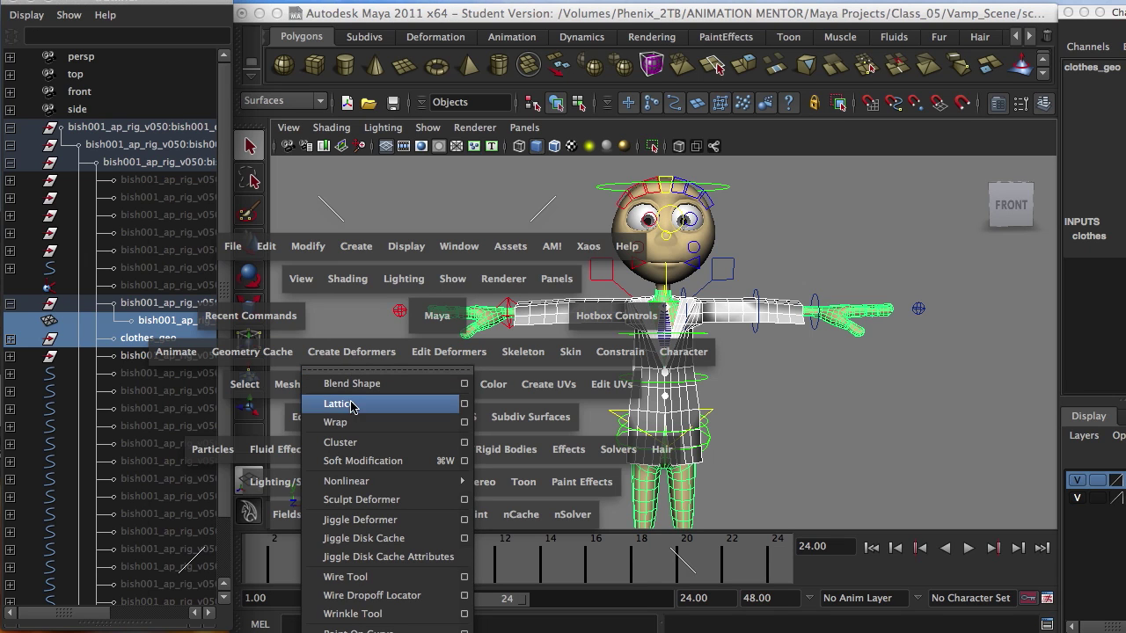
left_click(465, 422)
left_click_drag(553, 398, 376, 222)
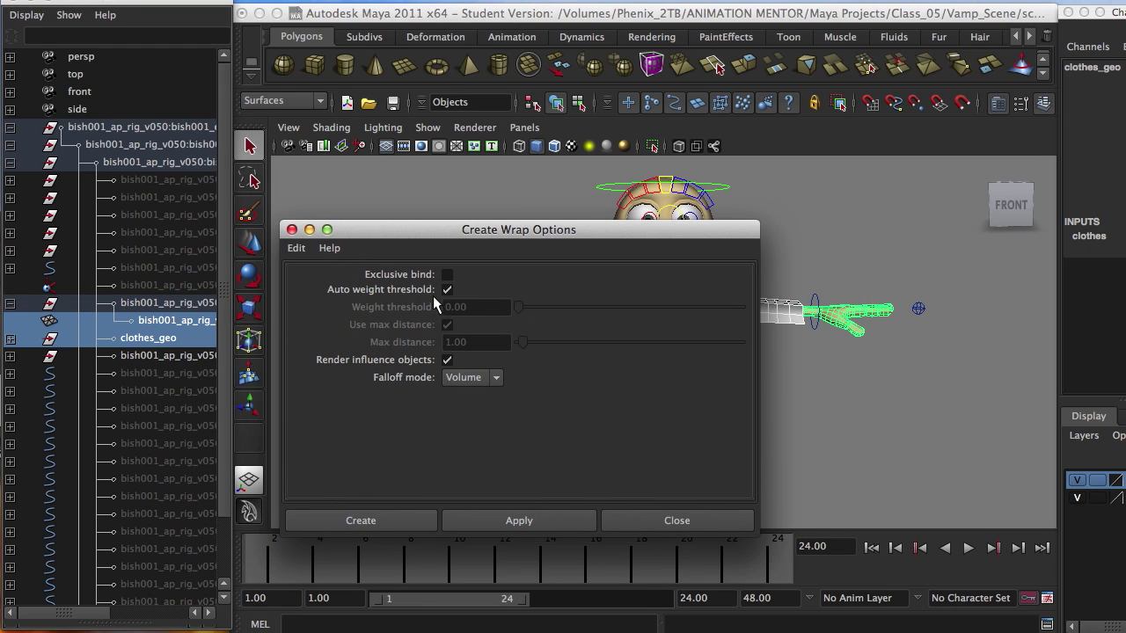
- Reset the wrap options to their defaults and create the wrap deformer binding the clothes to the body
left_click(298, 248)
left_click(317, 290)
left_click_drag(531, 237, 576, 212)
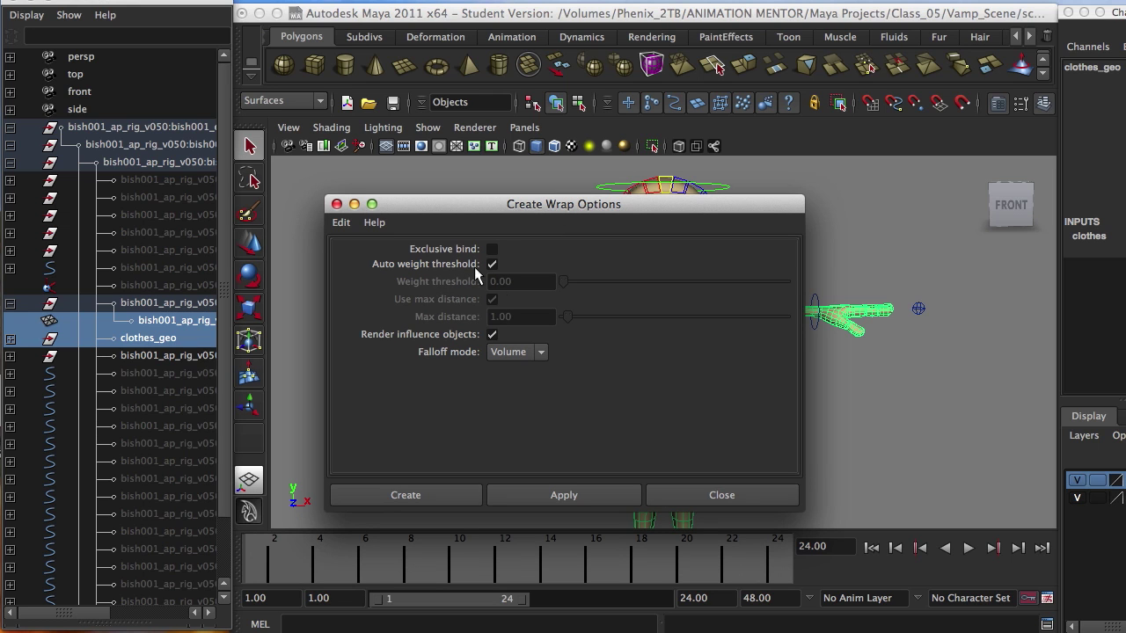
left_click_drag(663, 204, 403, 168)
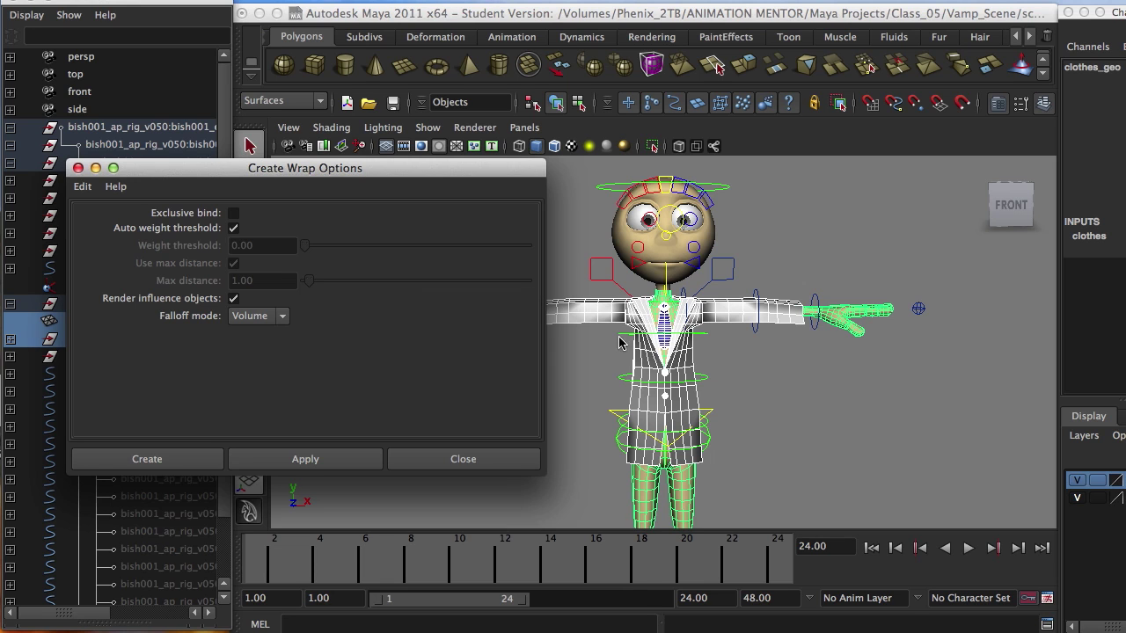
left_click_drag(199, 159, 289, 174)
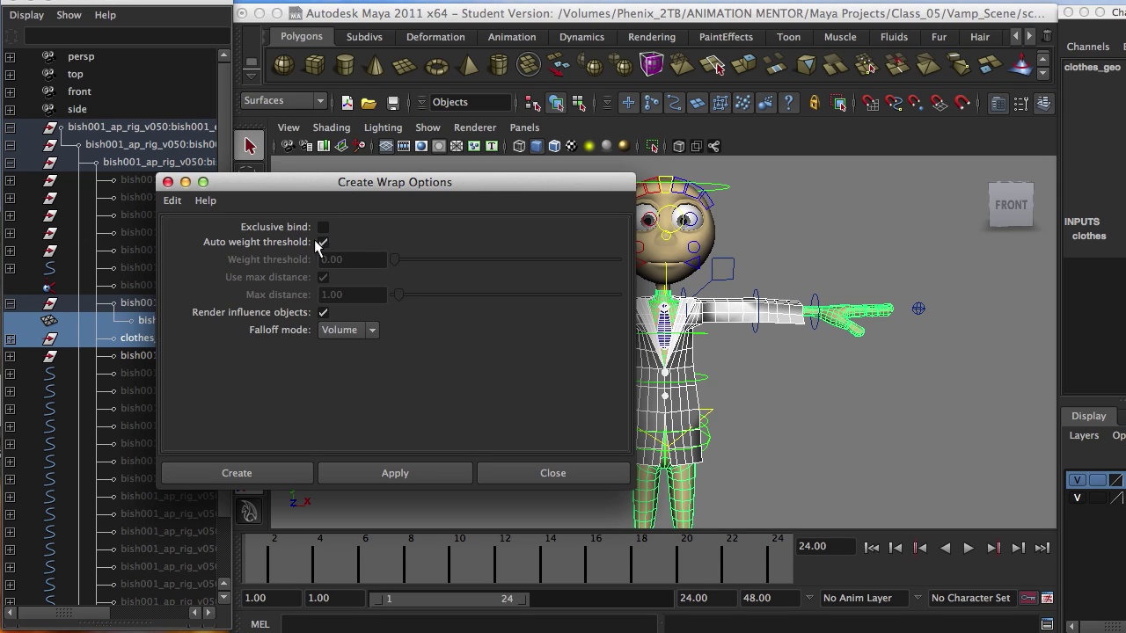
left_click_drag(393, 188, 303, 189)
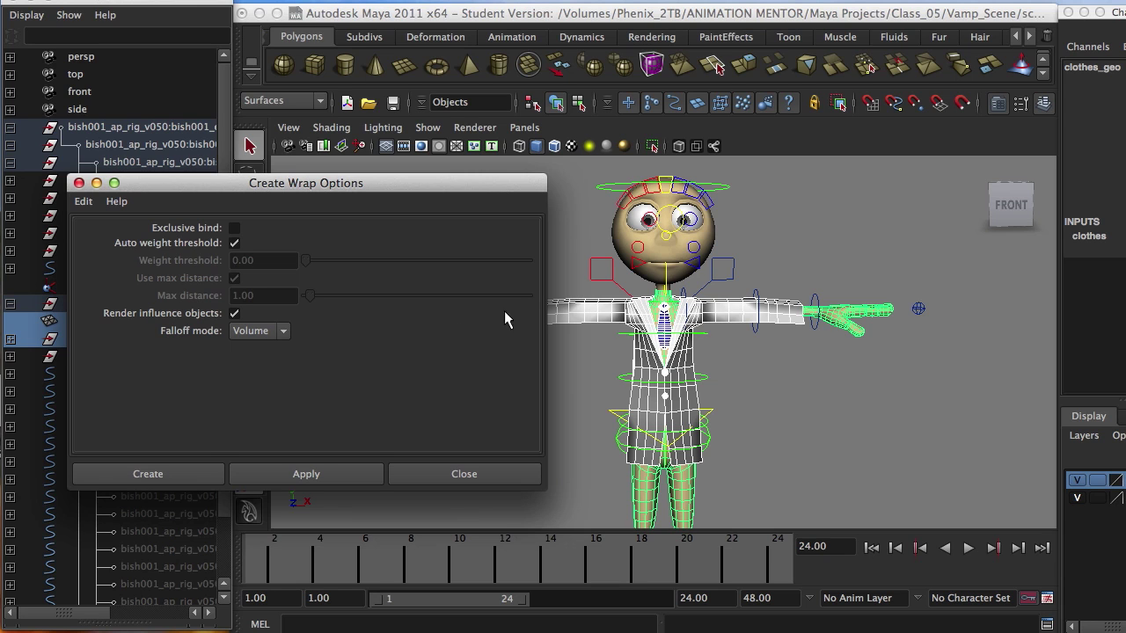
left_click_drag(301, 193, 322, 209)
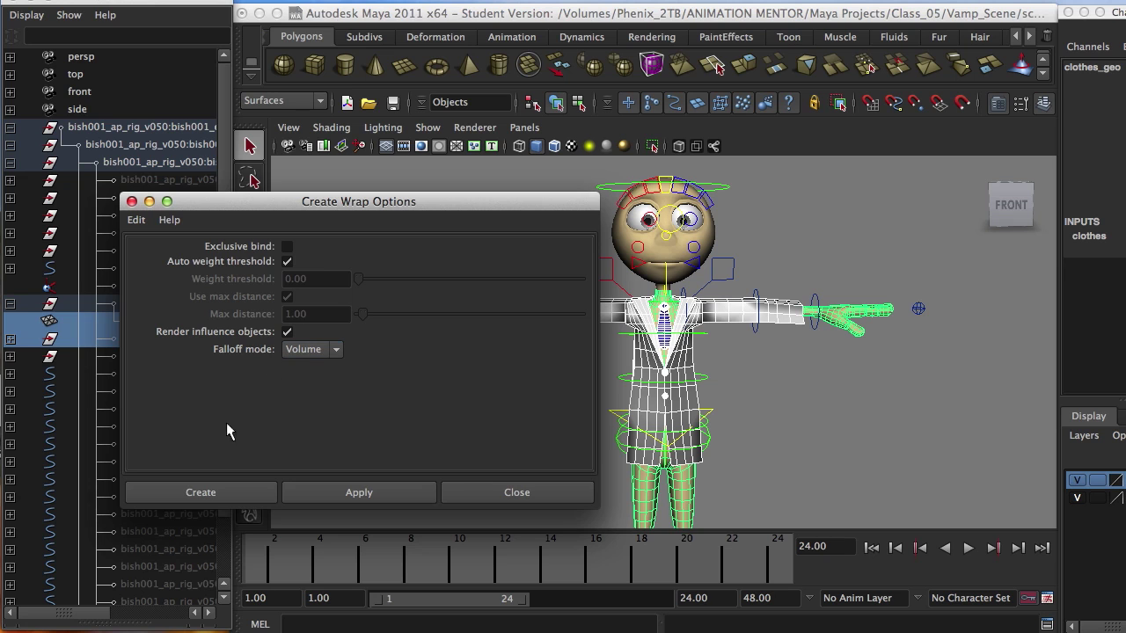
left_click(227, 492)
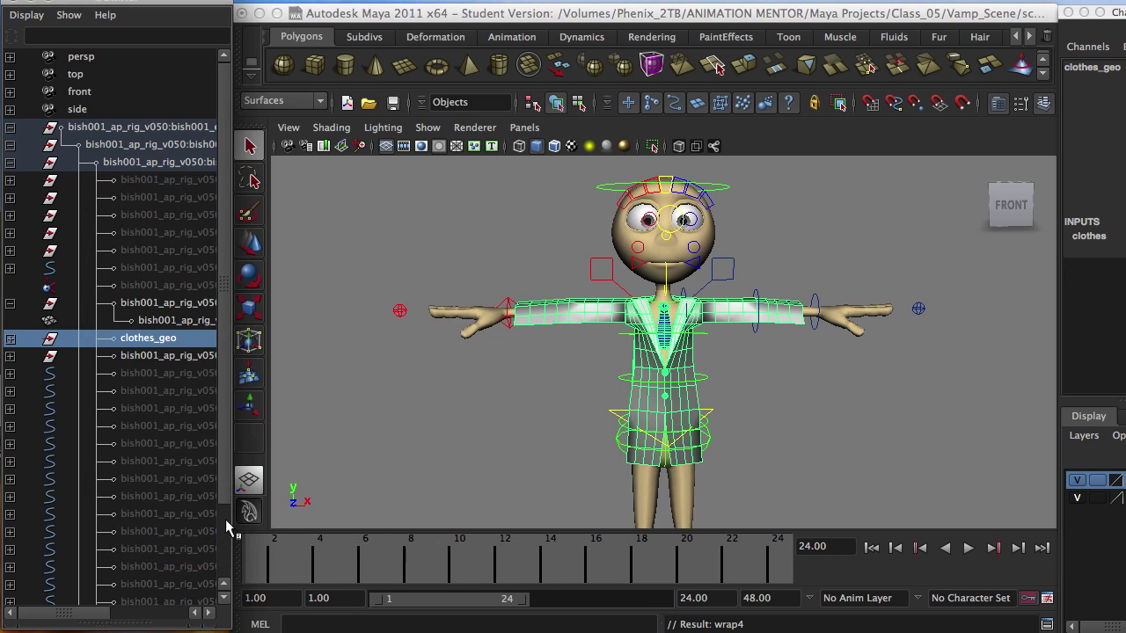
- Try moving the whole character with the master control around its feet to test the wrapped clothes
right_click_drag(566, 411, 413, 334, "alt")
left_click_drag(509, 431, 614, 486, "alt")
left_click(610, 493)
left_click_drag(493, 445, 479, 430, "alt")
key("w")
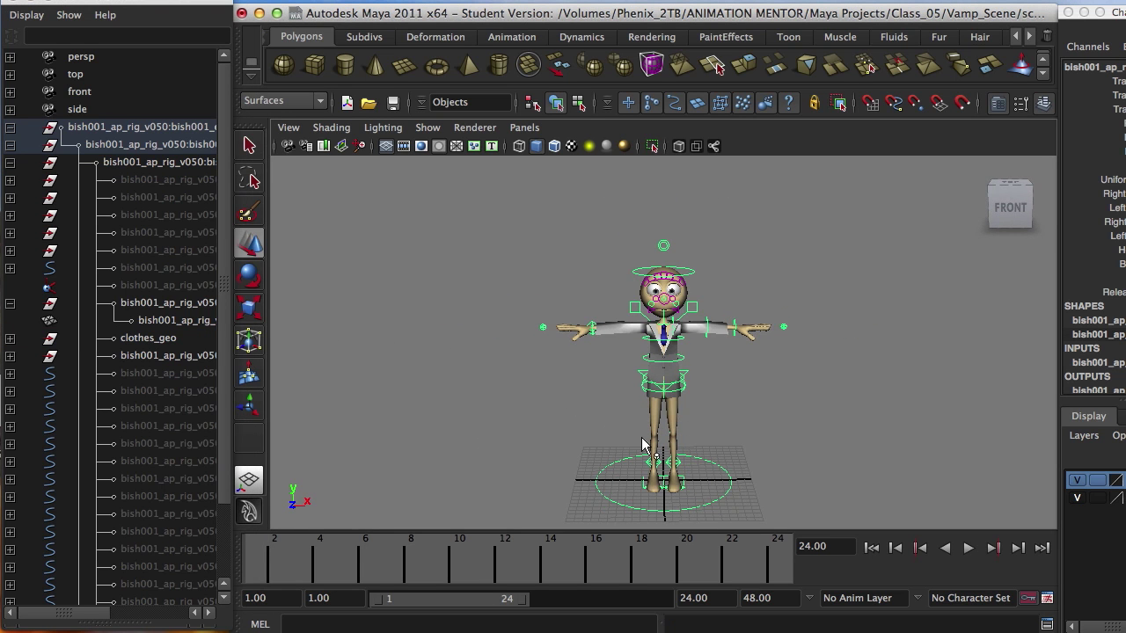
middle_click_drag(682, 441, 702, 331)
- Undo the trial moves of the character's master control
key("ctrl+z")
key("ctrl+z")
key("ctrl+z")
key("ctrl+z")
key("ctrl+z")
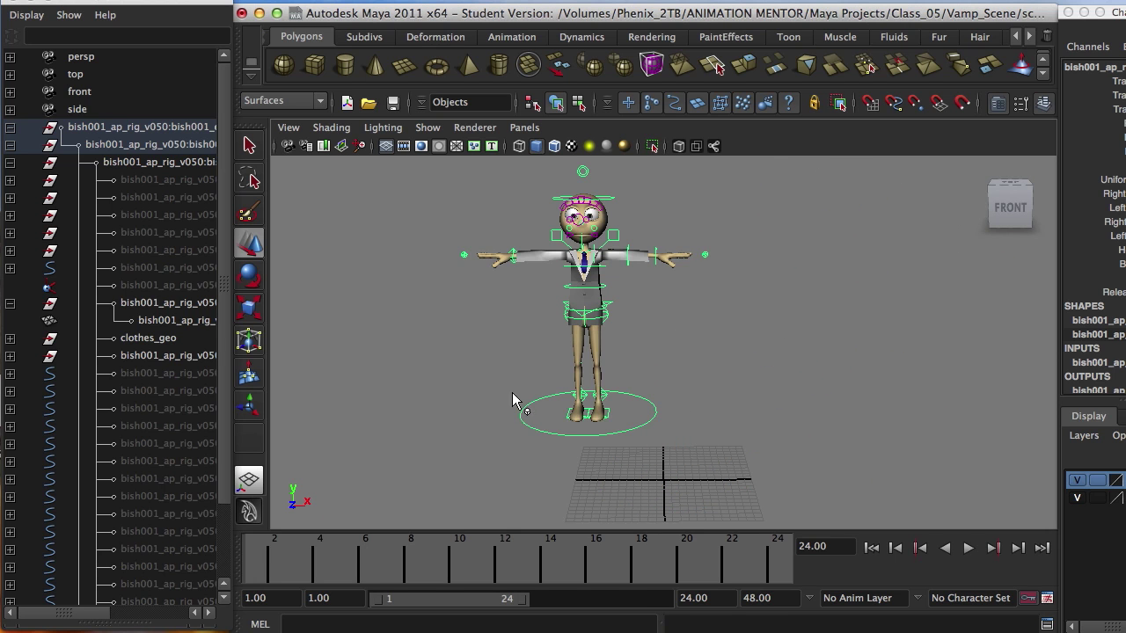
key("ctrl+z")
key("ctrl+z")
key("ctrl+z")
key("ctrl+z")
key("ctrl+z")
key("ctrl+z")
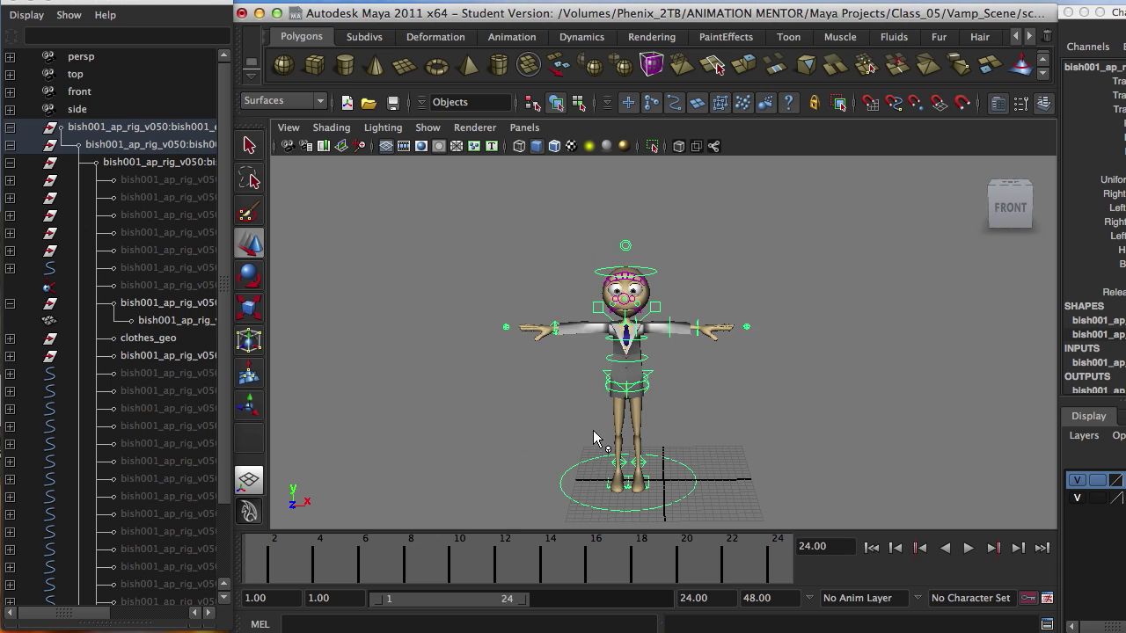
- Rotate the torso control at the character's waist sideways to twist the upper body, then deselect it
left_click_drag(523, 432, 478, 402, "alt")
middle_click_drag(528, 394, 496, 419, "alt")
right_click_drag(538, 414, 733, 419, "alt")
left_click_drag(607, 441, 541, 405, "alt")
left_click(607, 436)
key("e")
middle_click_drag(540, 404, 523, 365, "alt")
right_click_drag(522, 364, 390, 337, "alt")
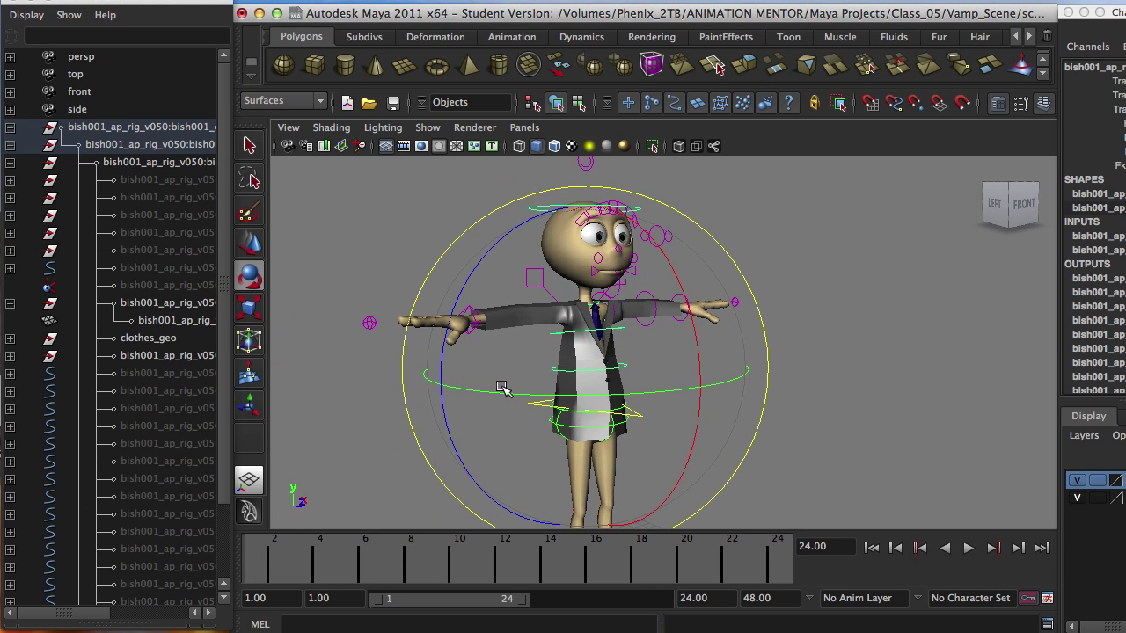
left_click_drag(498, 388, 695, 392)
left_click_drag(856, 391, 814, 400, "alt")
left_click(279, 253)
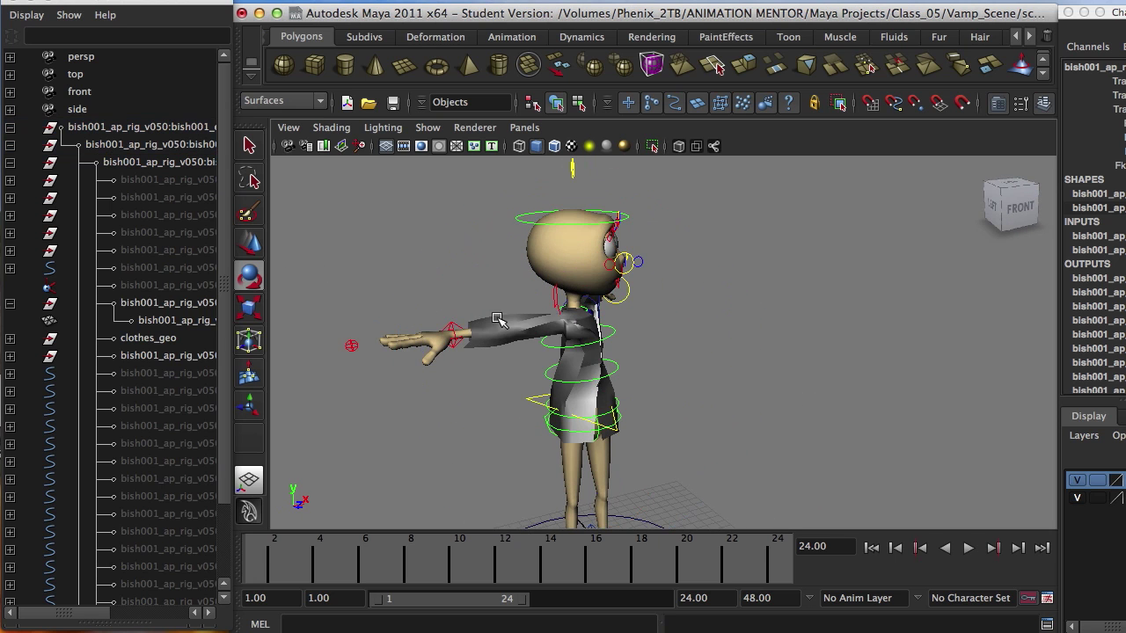
- Move the character's right wrist control in toward the body so the arm bends inside the sleeve
left_click(454, 332)
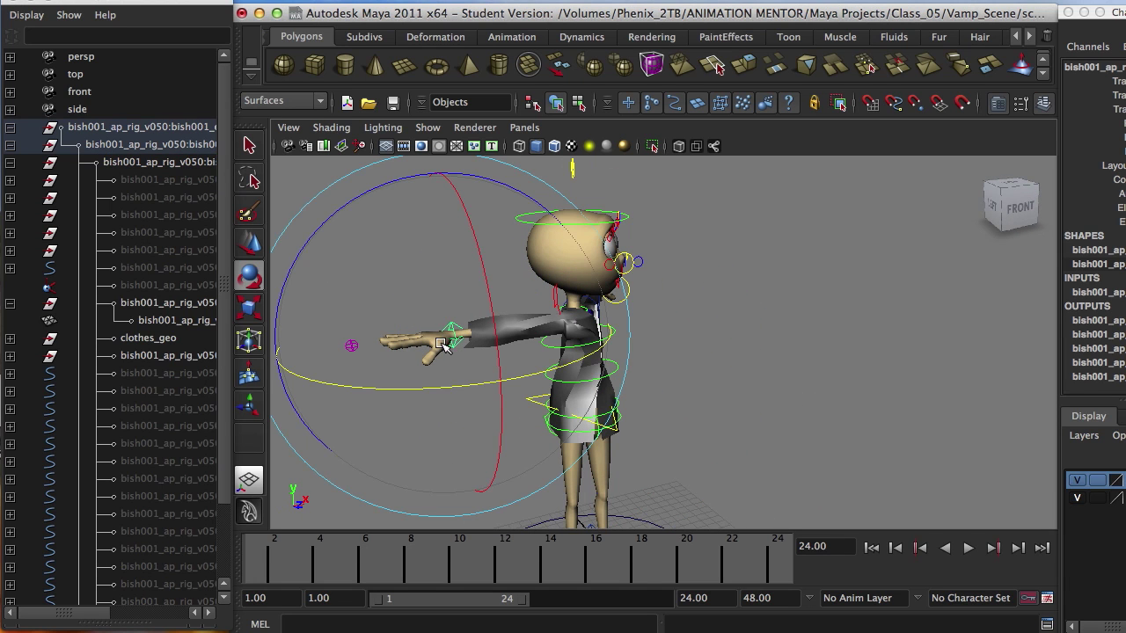
key("w")
middle_click_drag(465, 392, 657, 361)
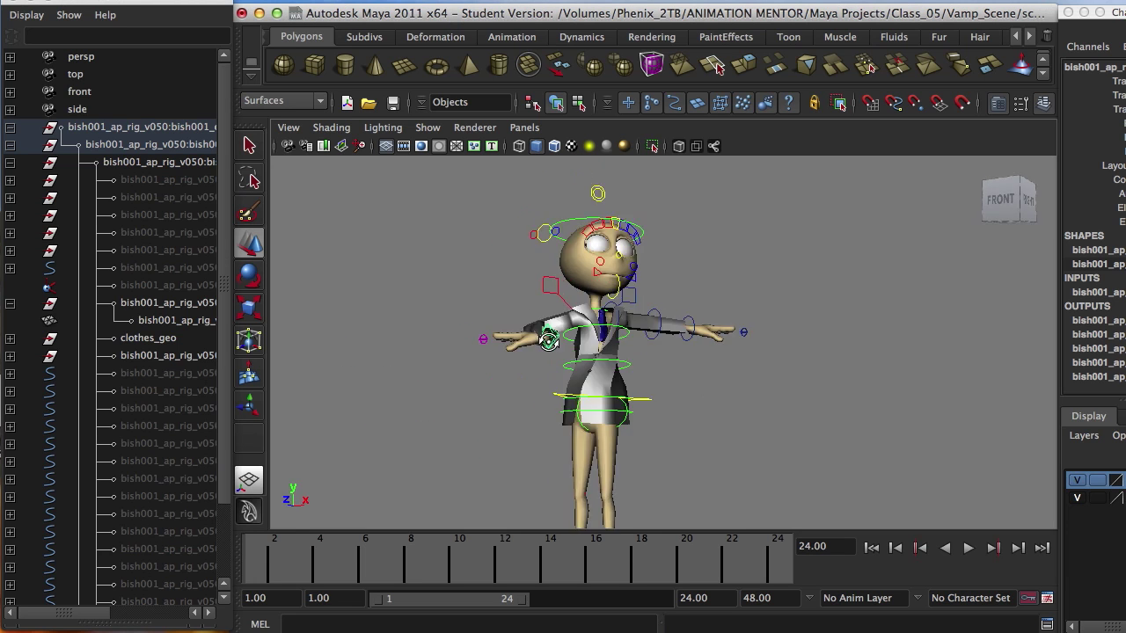
- Display the suit mesh with smooth preview and deselect it
left_click_drag(549, 341, 870, 387, "alt")
left_click(762, 377)
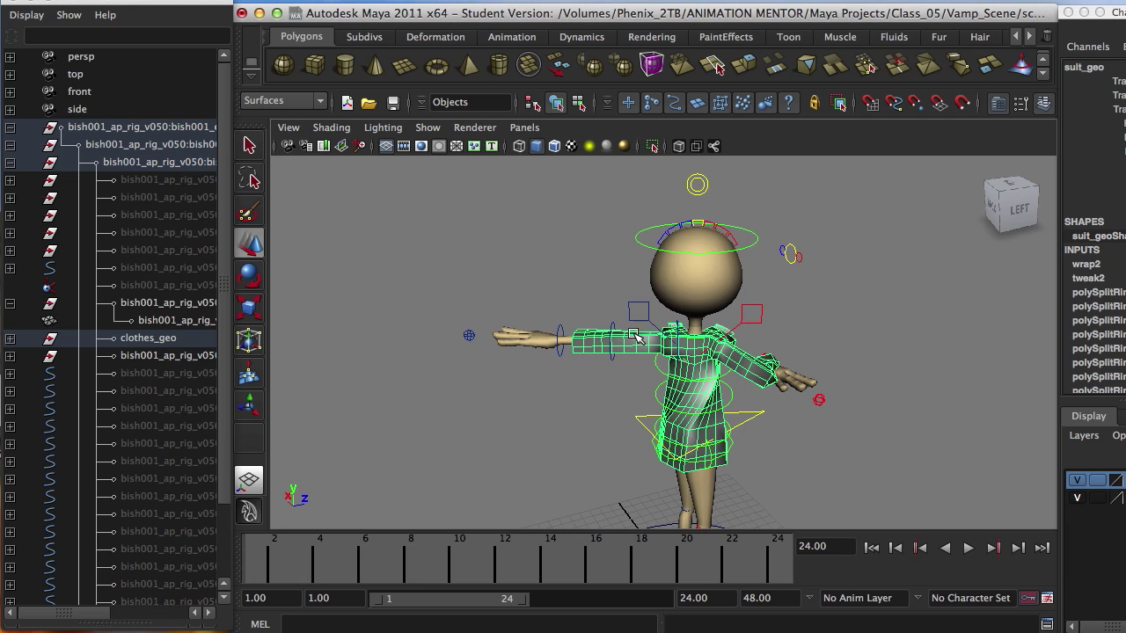
key("3")
left_click_drag(759, 410, 757, 387, "alt")
left_click(755, 387)
right_click_drag(589, 361, 882, 364, "alt")
left_click_drag(882, 364, 593, 394, "alt")
middle_click_drag(593, 394, 677, 498, "alt")
left_click_drag(676, 498, 613, 335, "alt")
right_click_drag(613, 335, 649, 405, "alt")
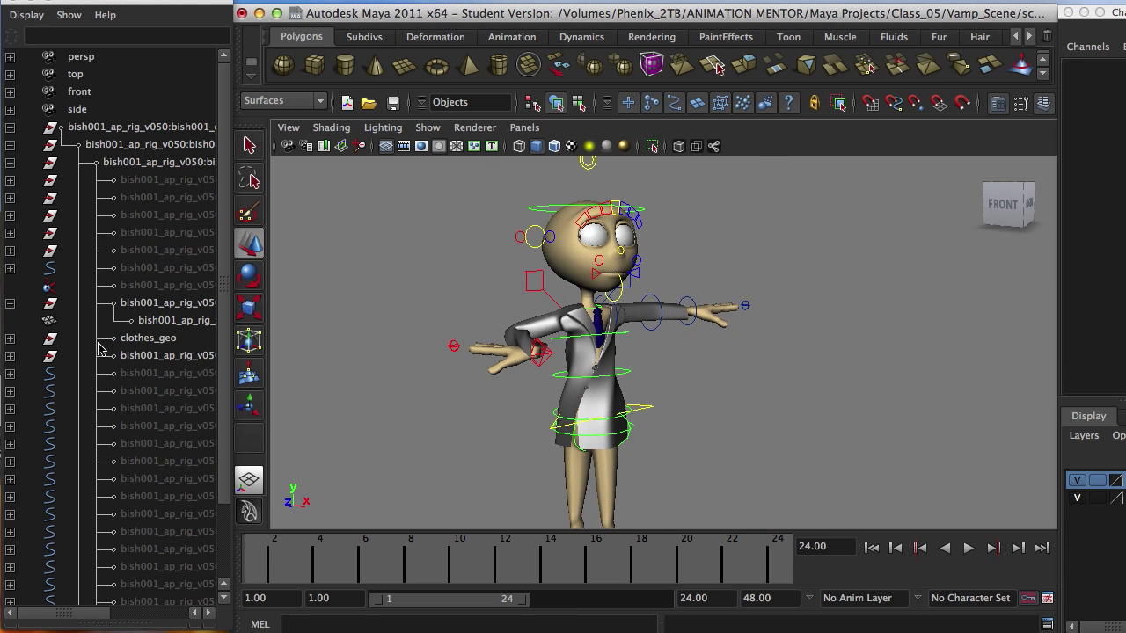
- Select clothes_geo and switch the clothes display layer's visibility off and on again to compare with the bare body
left_click(140, 338)
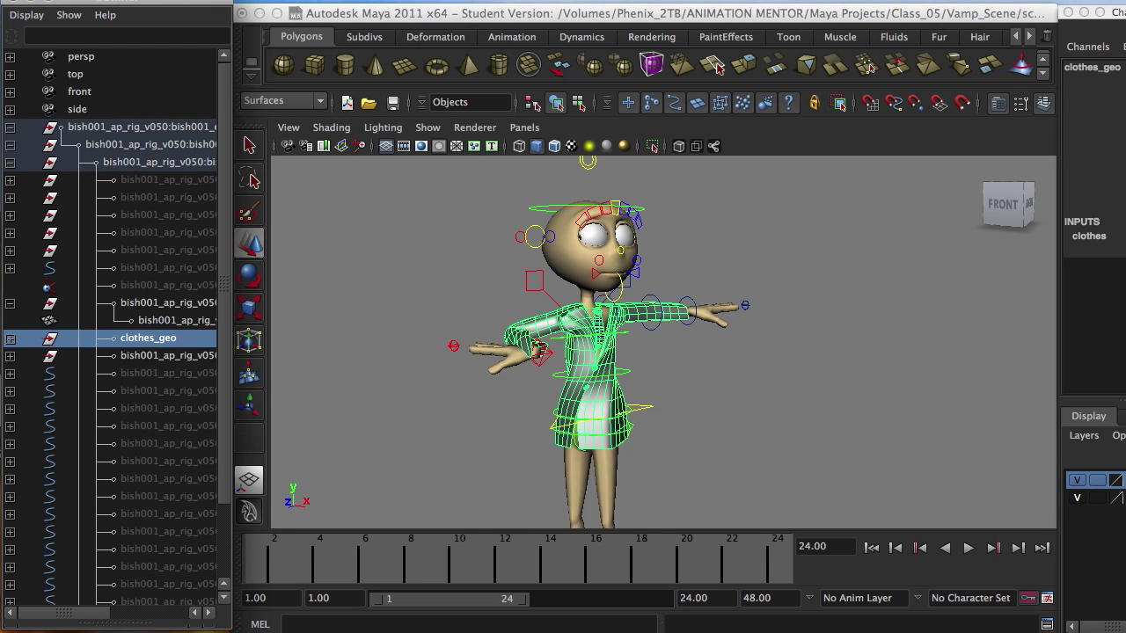
left_click_drag(1122, 13, 917, 0)
left_click(831, 454)
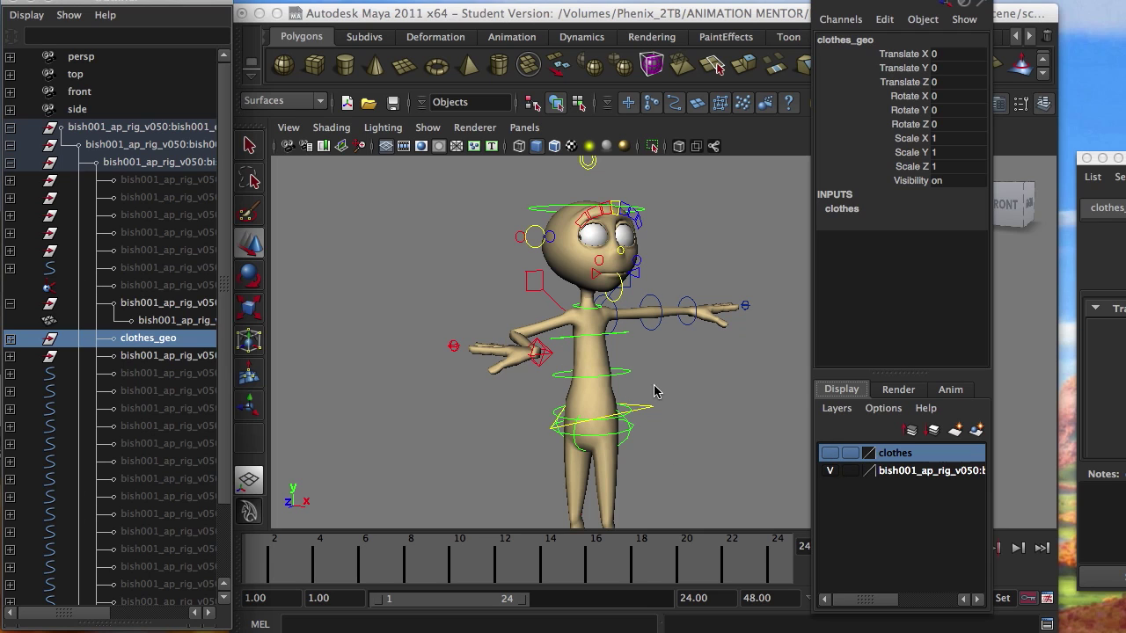
left_click(827, 454)
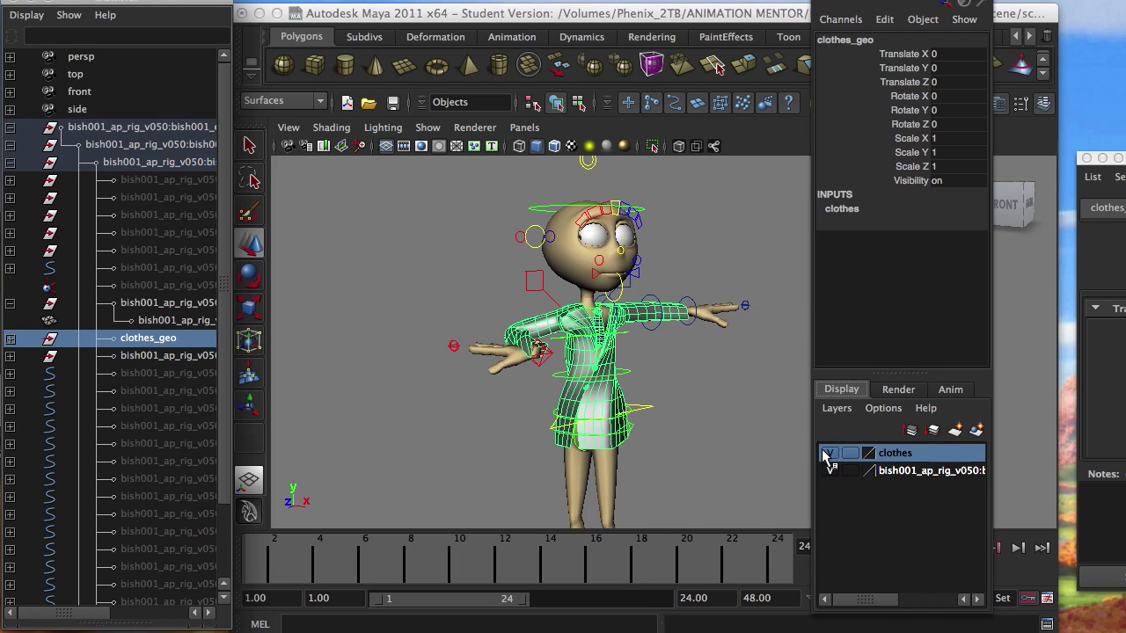
- Examine from several angles, close up and at full figure, how the wrapped suit follows the posed body
left_click_drag(538, 352, 568, 409, "alt")
right_click_drag(568, 409, 664, 421, "alt")
left_click_drag(392, 454, 572, 447, "alt")
middle_click_drag(612, 482, 611, 411, "alt")
left_click_drag(610, 411, 378, 424, "alt")
middle_click_drag(516, 415, 530, 508, "alt")
left_click_drag(651, 475, 584, 439, "alt")
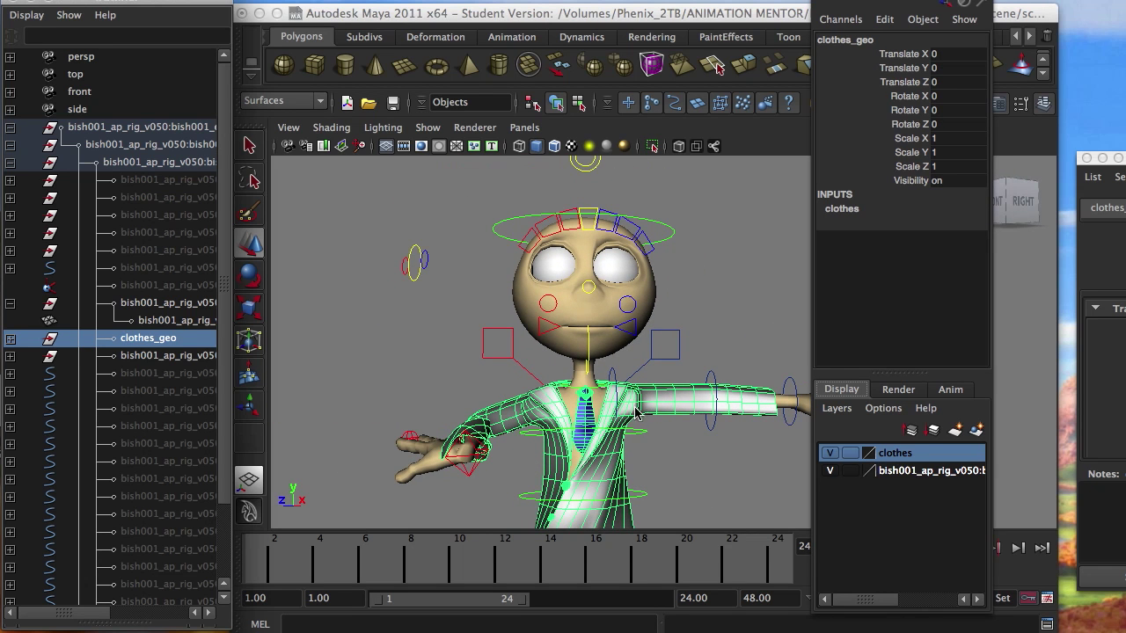
left_click_drag(844, 1, 1083, 13)
scroll(311, 384, "down", 4)
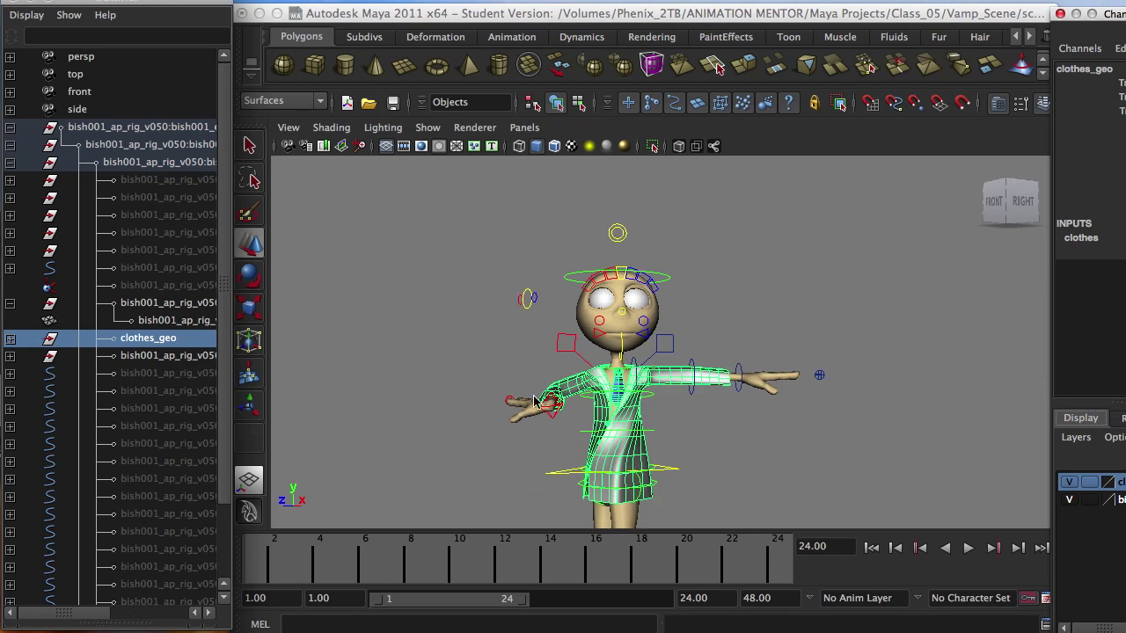
left_click_drag(604, 422, 643, 449, "alt")
right_click_drag(643, 443, 422, 388, "alt")
left_click_drag(664, 419, 650, 343, "alt")
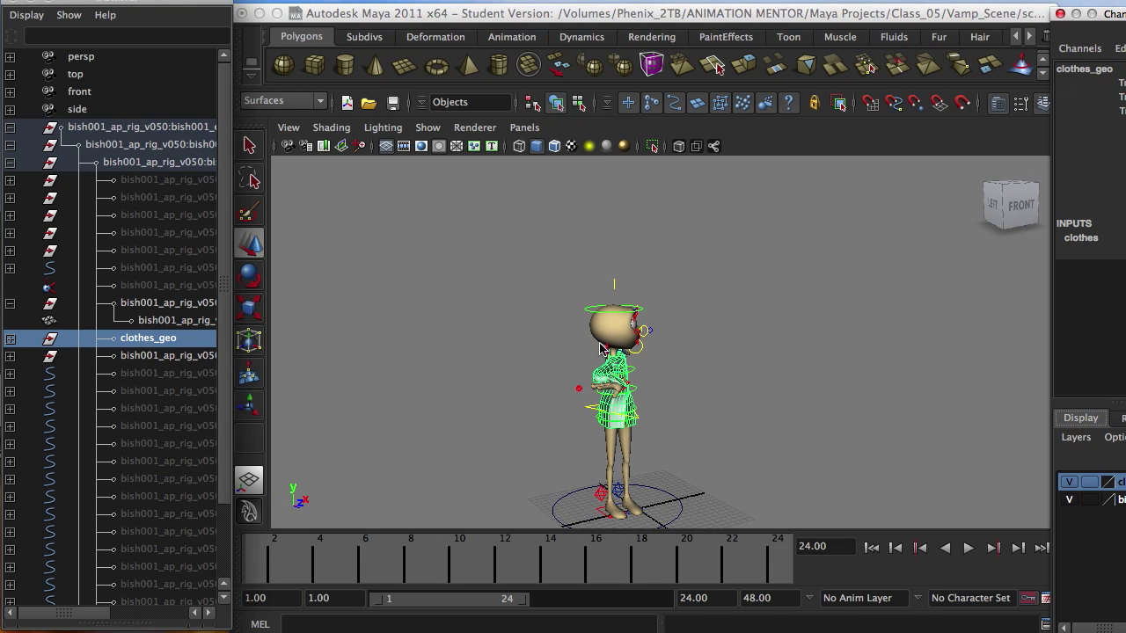
left_click_drag(709, 451, 552, 447, "alt")
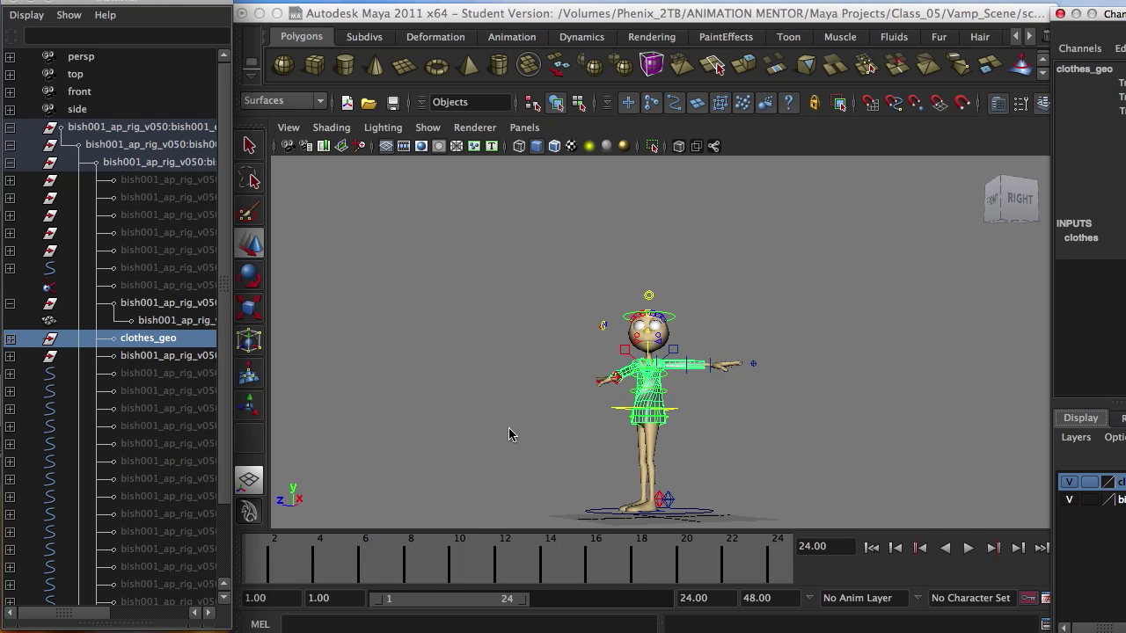